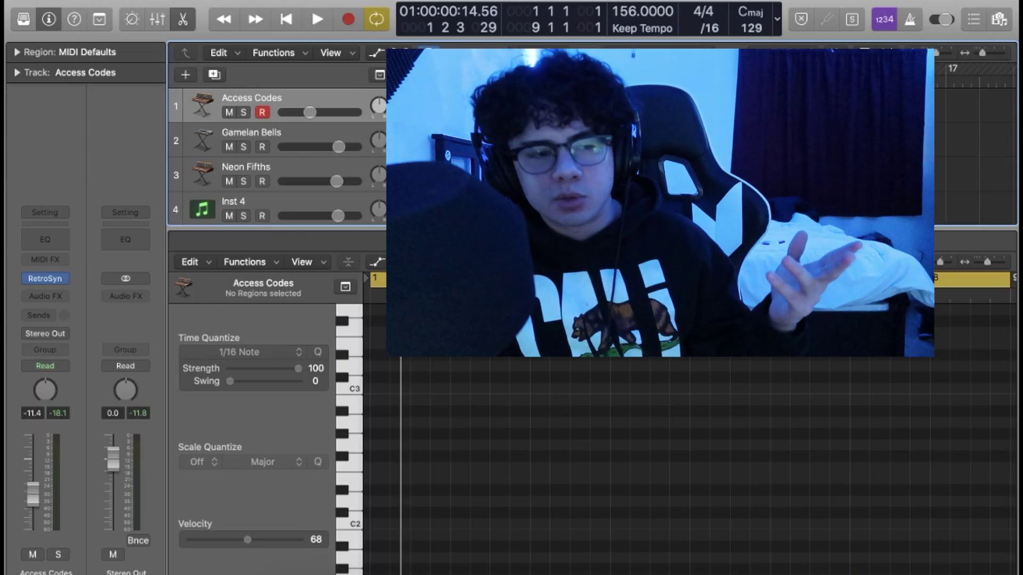
- Check the Access Codes and Gamelan Bells instrument settings, leaving Gamelan Bells selected
mouse_move(38, 287)
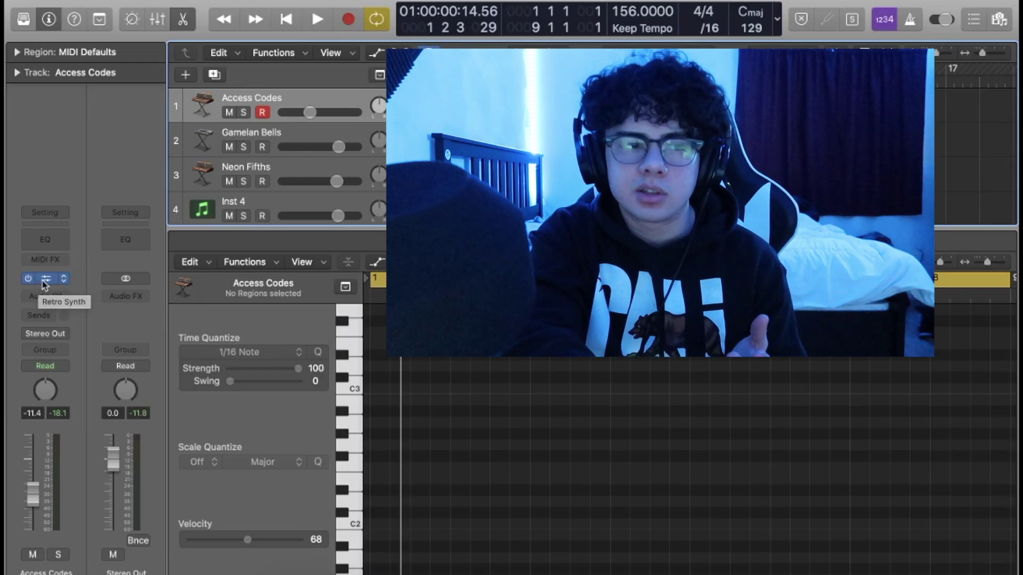
left_click(45, 281)
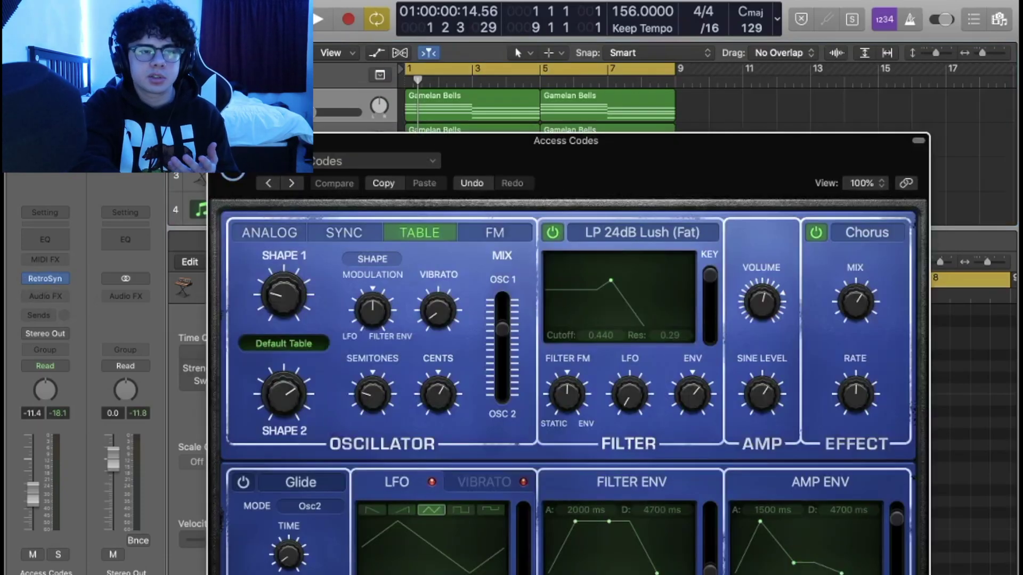
key("super+w")
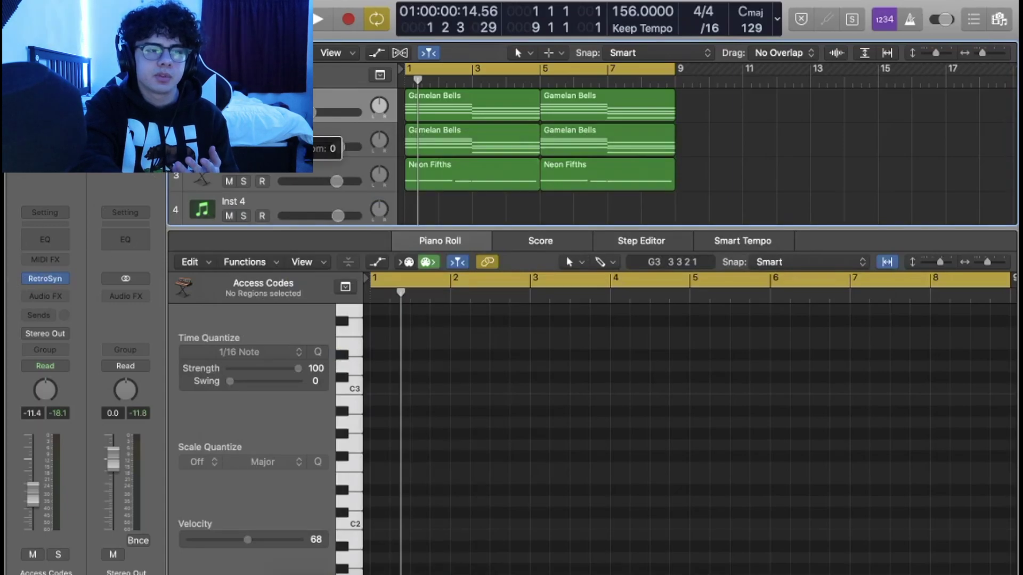
key("Down")
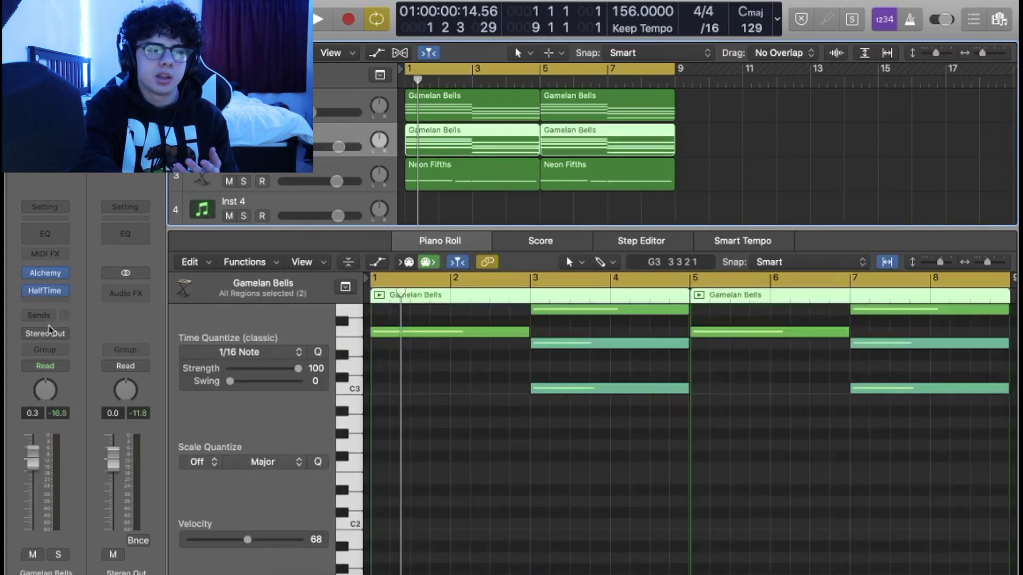
left_click(45, 273)
key("super+w")
- Solo Gamelan Bells and select its F maj7 (bars 1–2) and C maj7 (bars 3–4) chords
key("s")
scroll(484, 326, "up", 3)
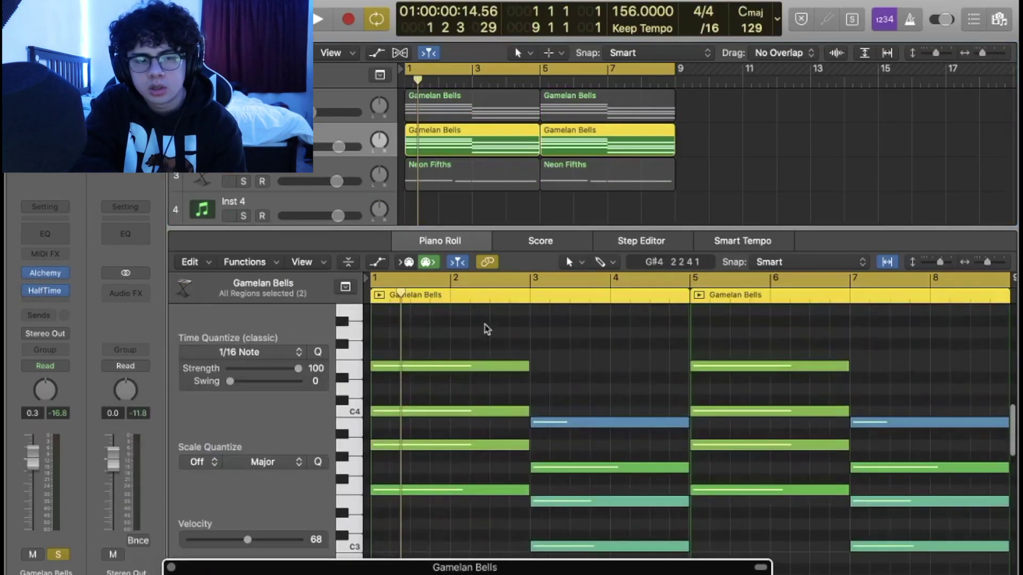
left_click_drag(484, 326, 452, 540)
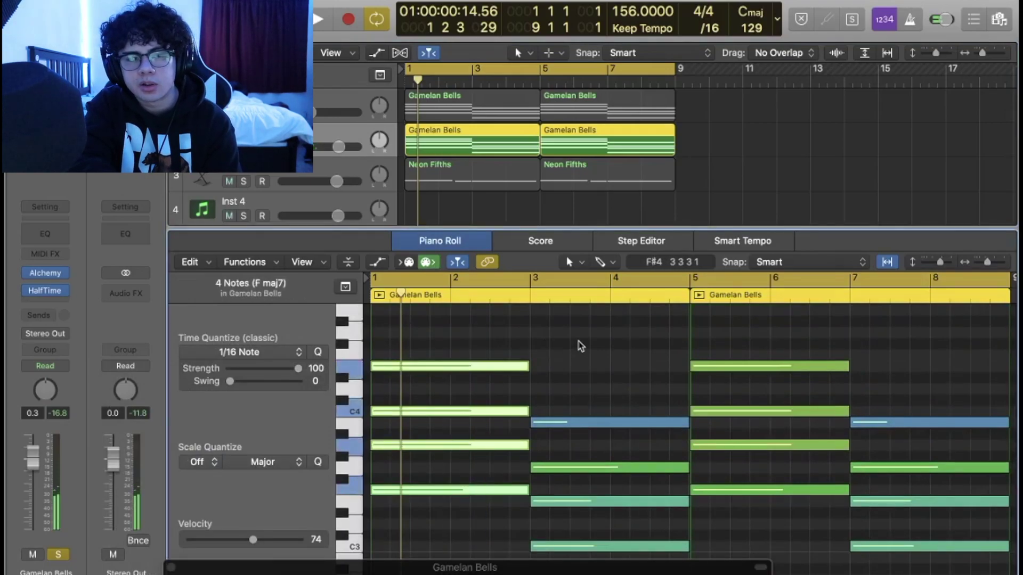
scroll(579, 347, "down", 1)
left_click_drag(580, 343, 578, 559)
left_click(593, 401)
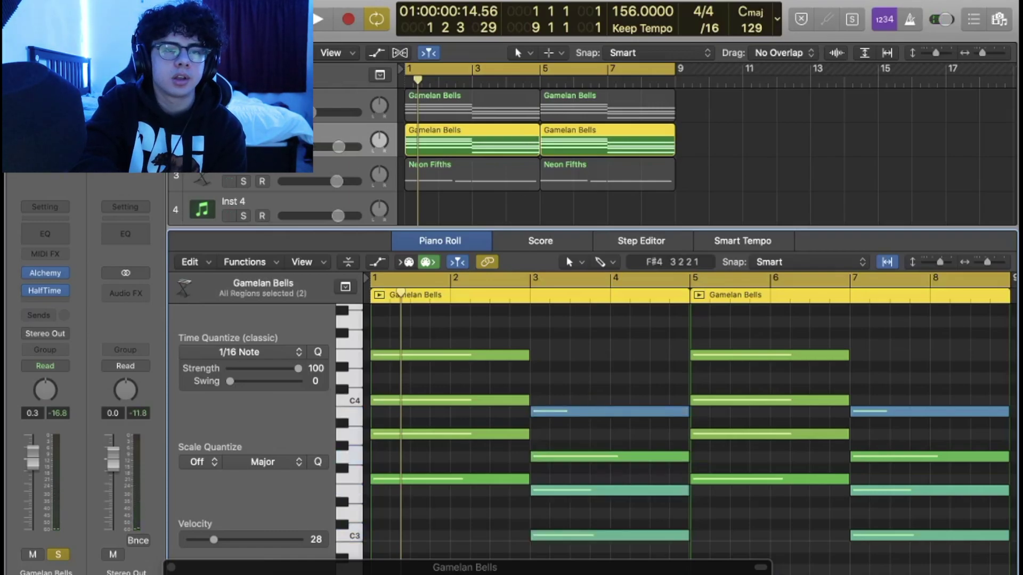
- Play the chords back from bar 1, then solo Access Codes too
mouse_move(33, 296)
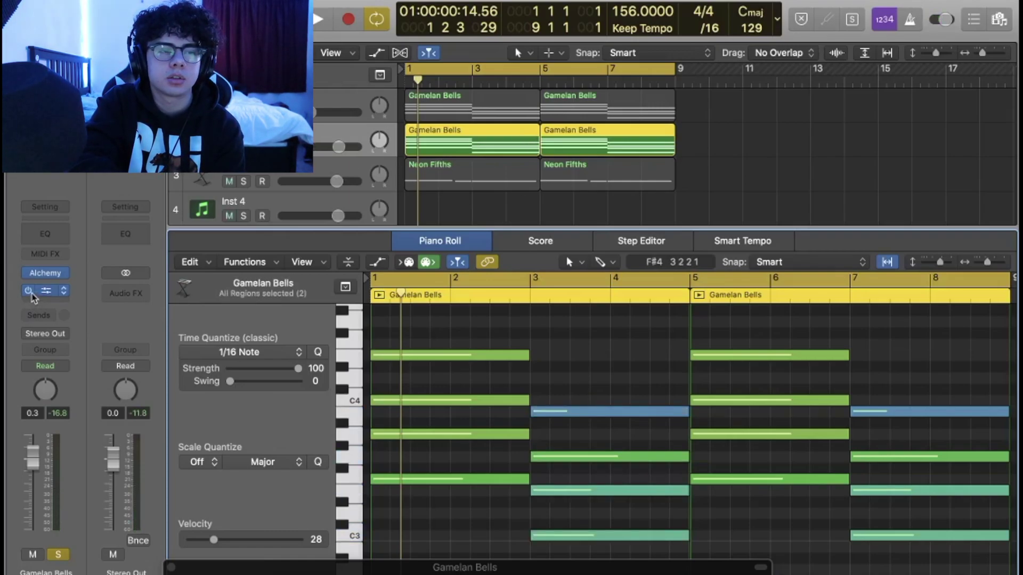
key("space")
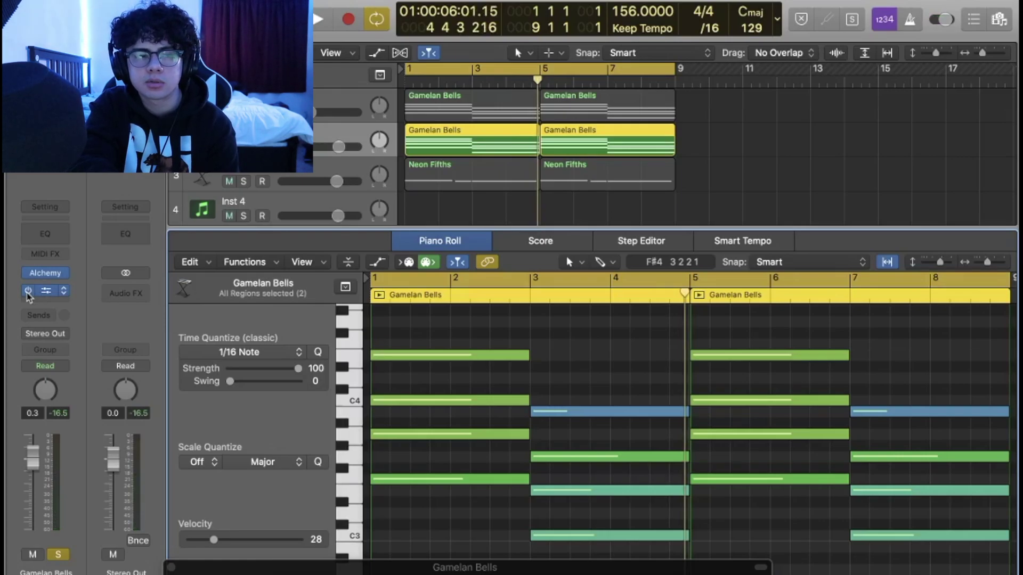
key("Return")
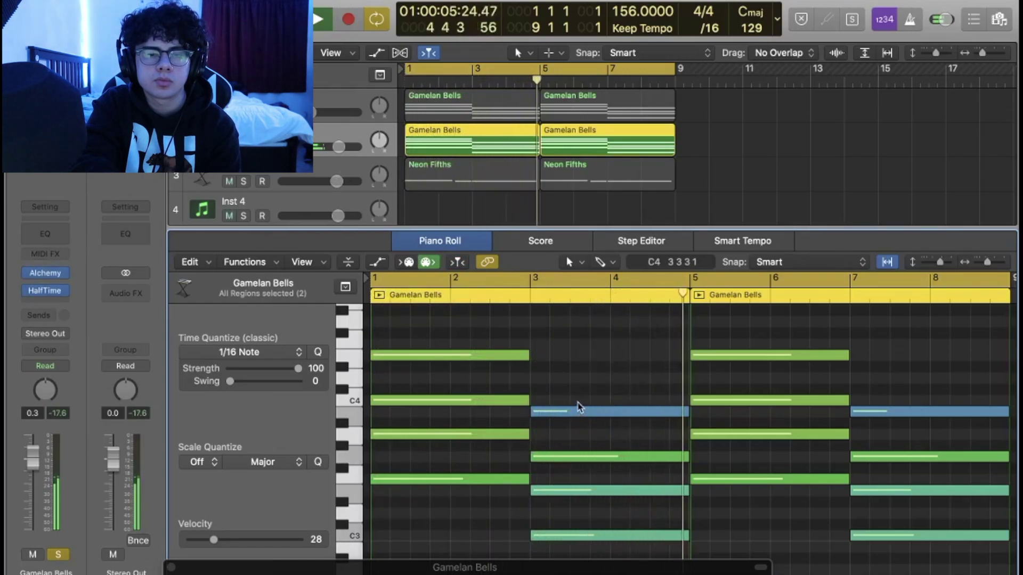
left_click(243, 113)
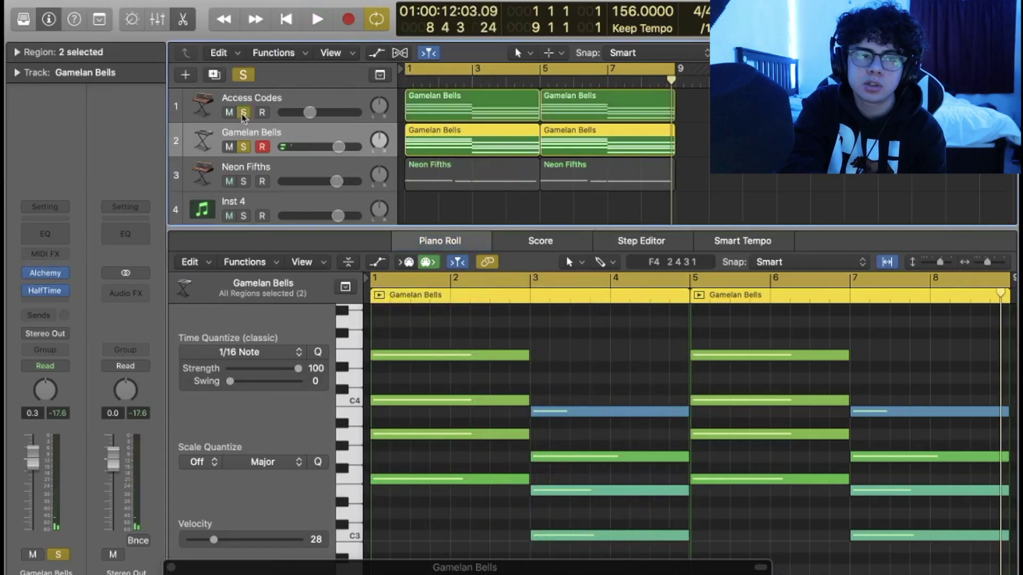
- Browse the Access Codes Retro Synth presets, then play both soloed tracks and nudge its volume
left_click(245, 101)
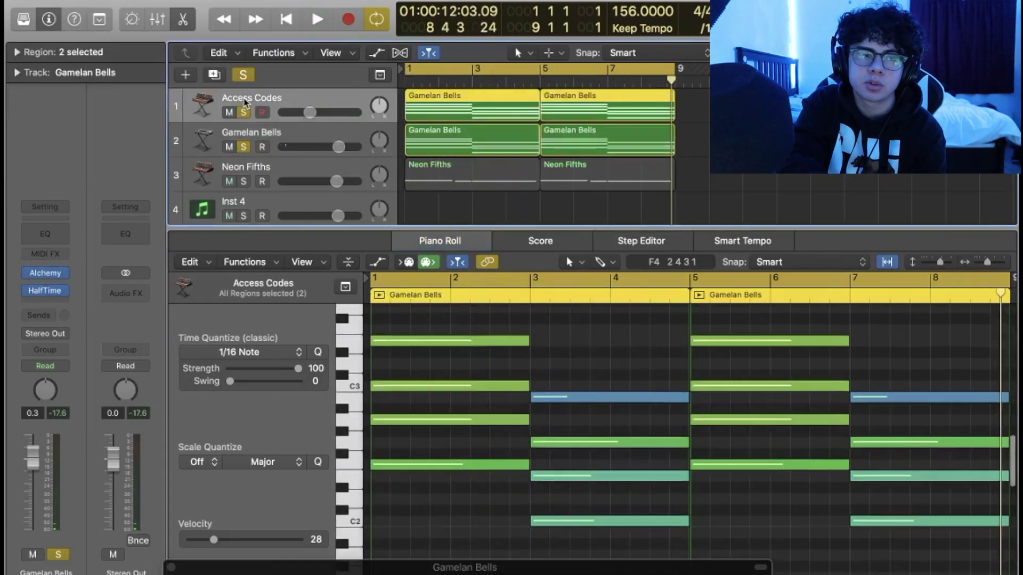
left_click(45, 281)
left_click(311, 162)
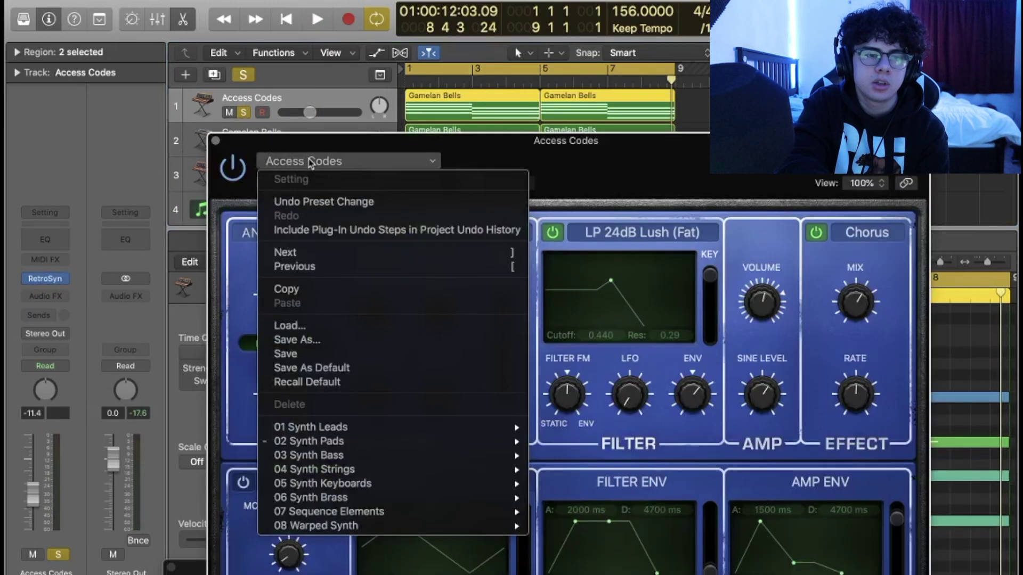
left_click(216, 141)
left_click(216, 141)
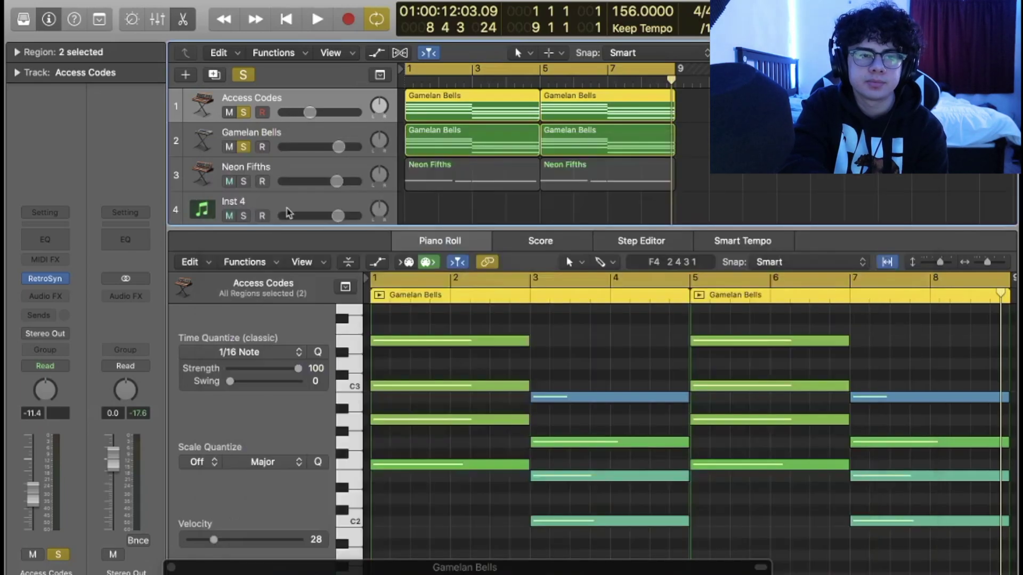
key("space")
left_click_drag(310, 112, 307, 114)
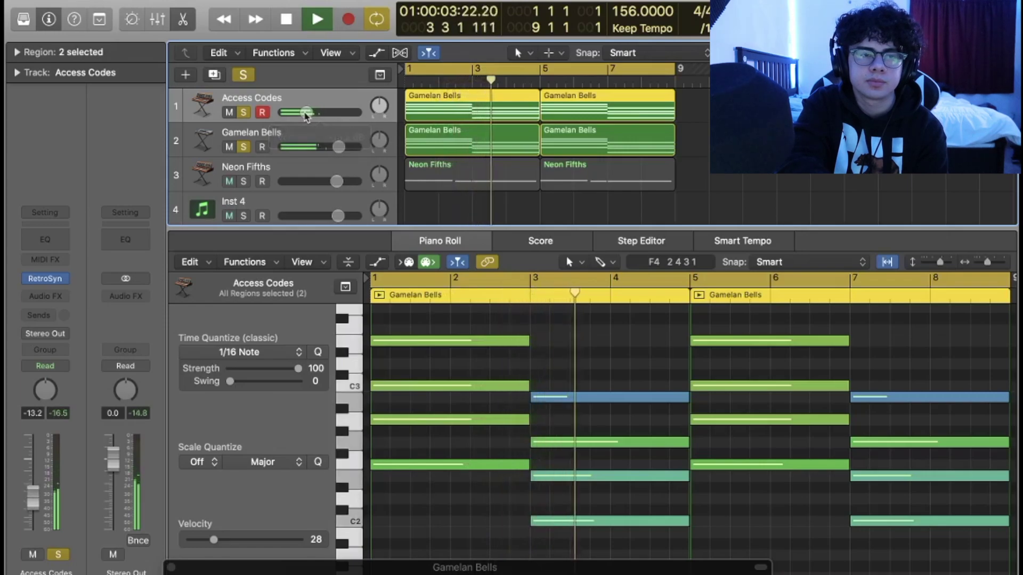
- Solo Neon Fifths and look through its Retro Synth preset list
left_click(301, 170)
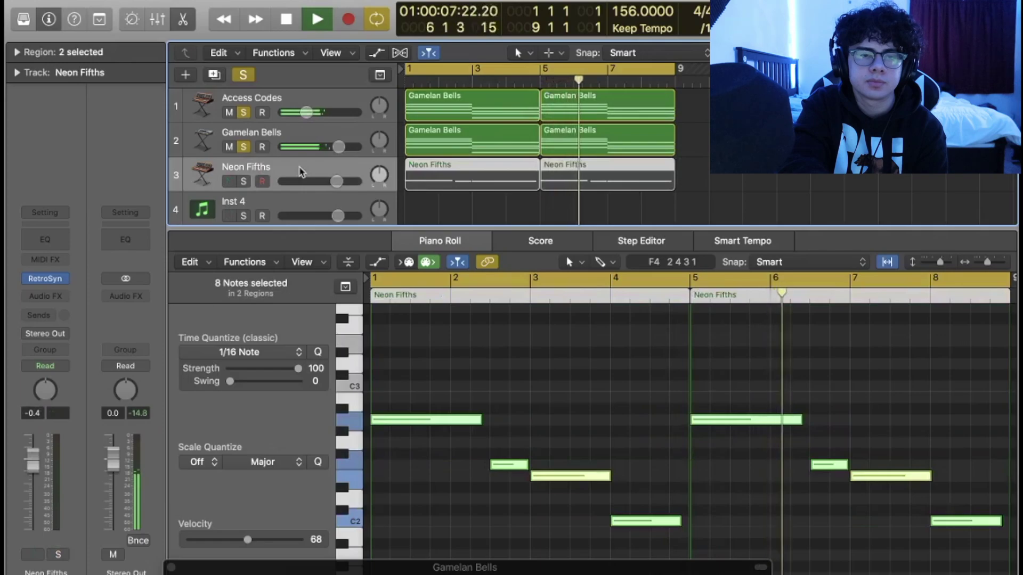
key("space")
left_click(234, 182)
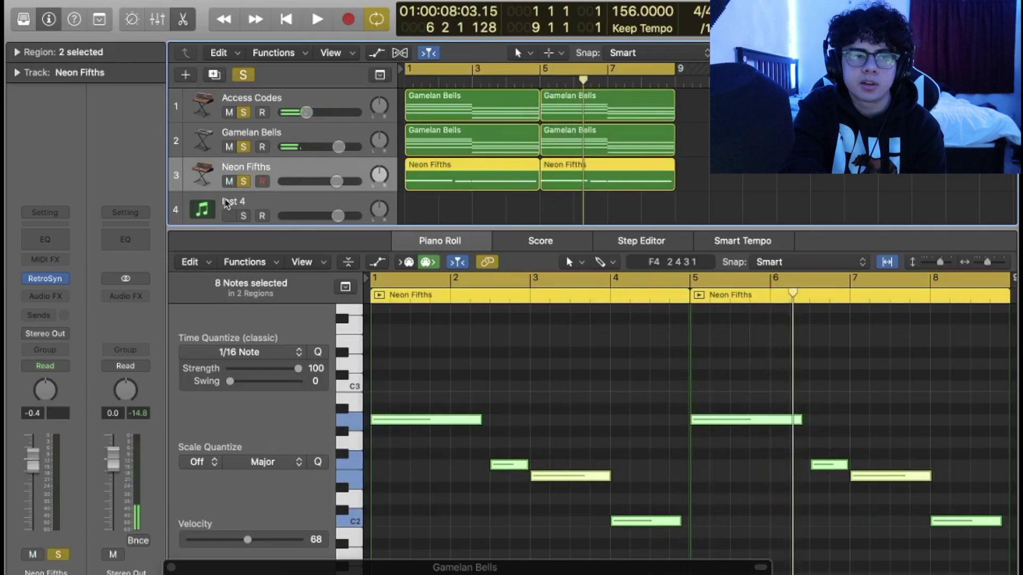
left_click(44, 282)
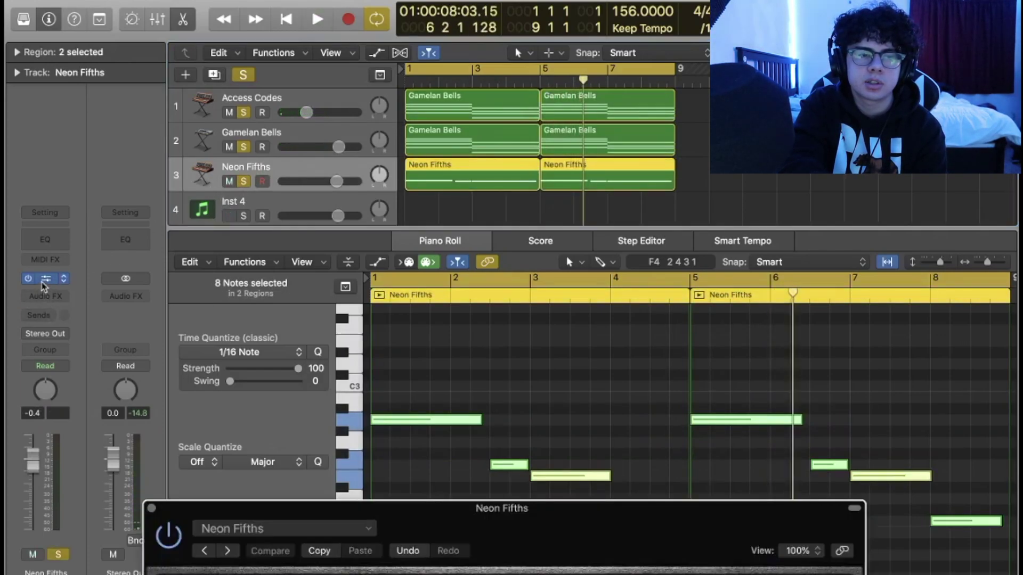
left_click_drag(341, 514, 226, 48)
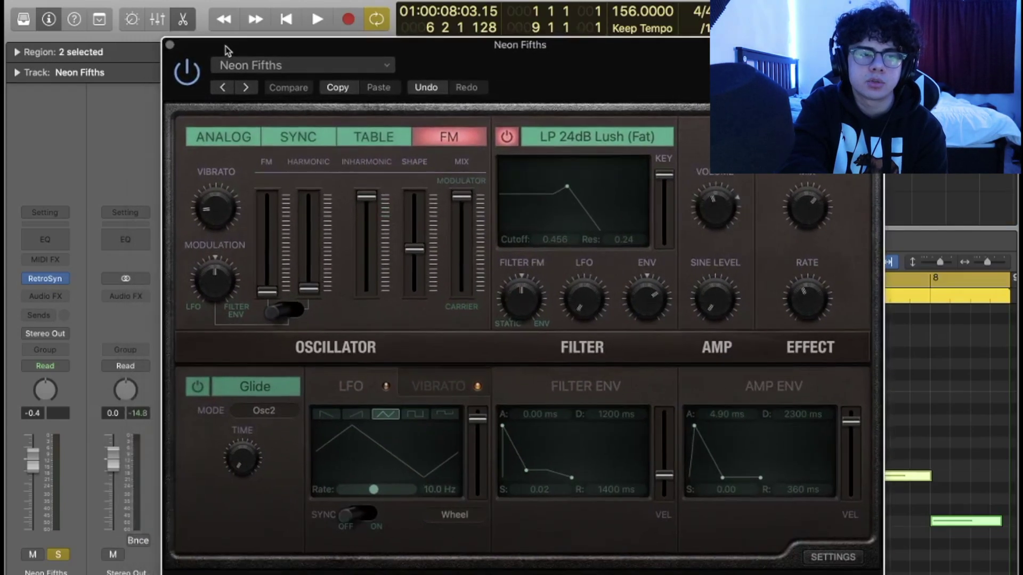
left_click(255, 65)
mouse_move(325, 367)
mouse_move(322, 387)
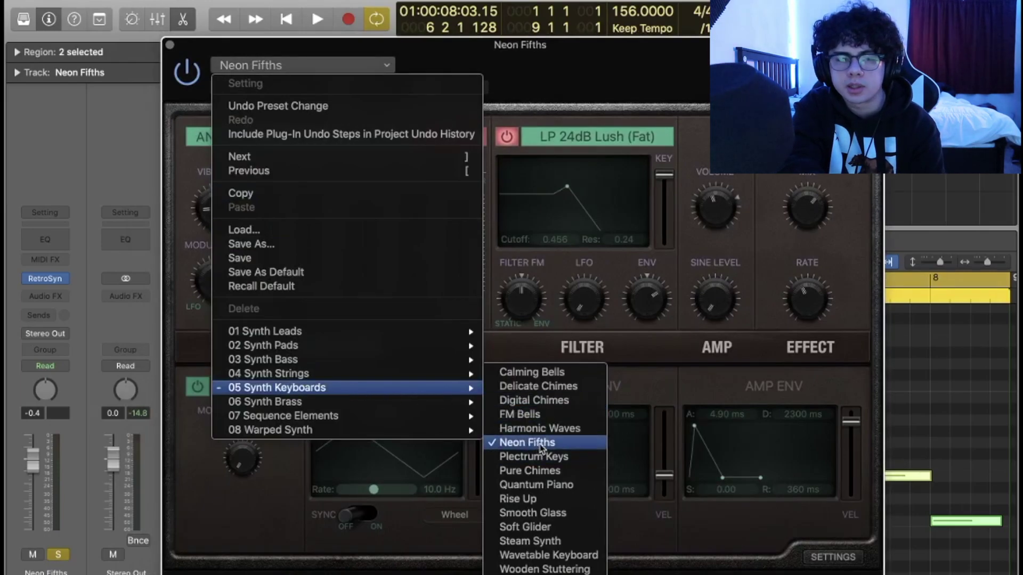
left_click(171, 46)
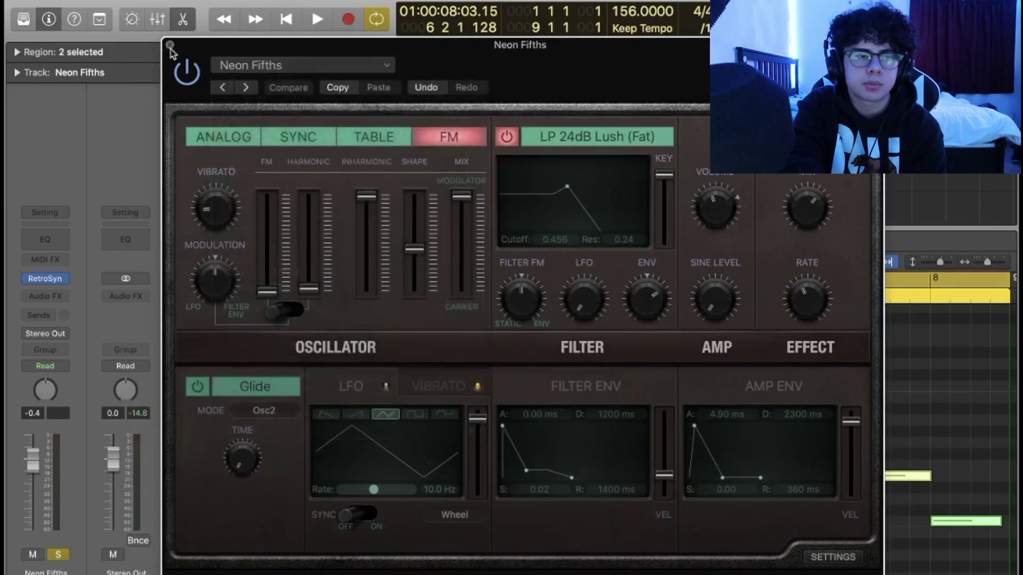
left_click(171, 46)
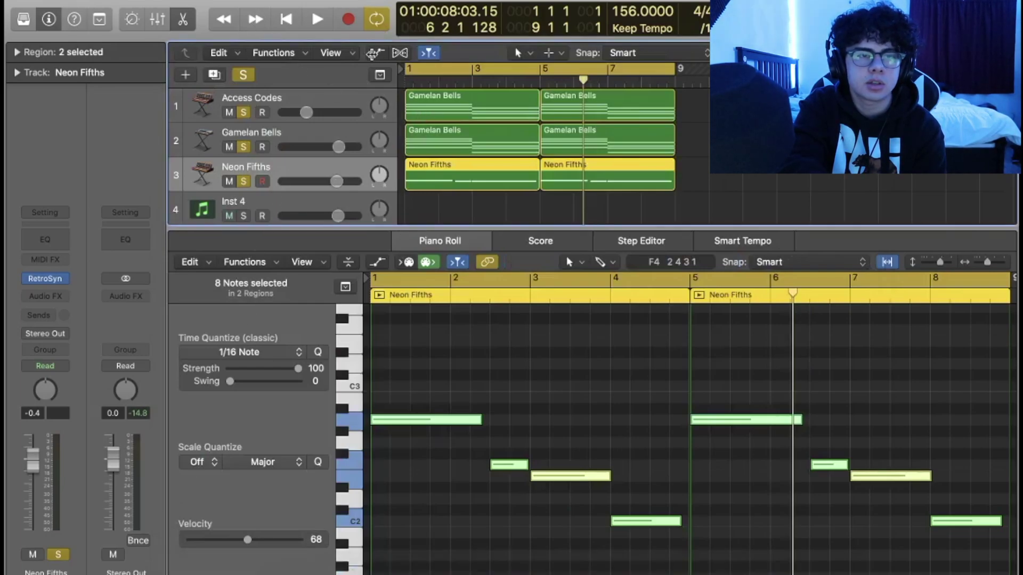
- Clear all solos, raise the melody velocity from 68 to 88, and set Access Codes to -13.2 dB
left_click(377, 20)
left_click(377, 21)
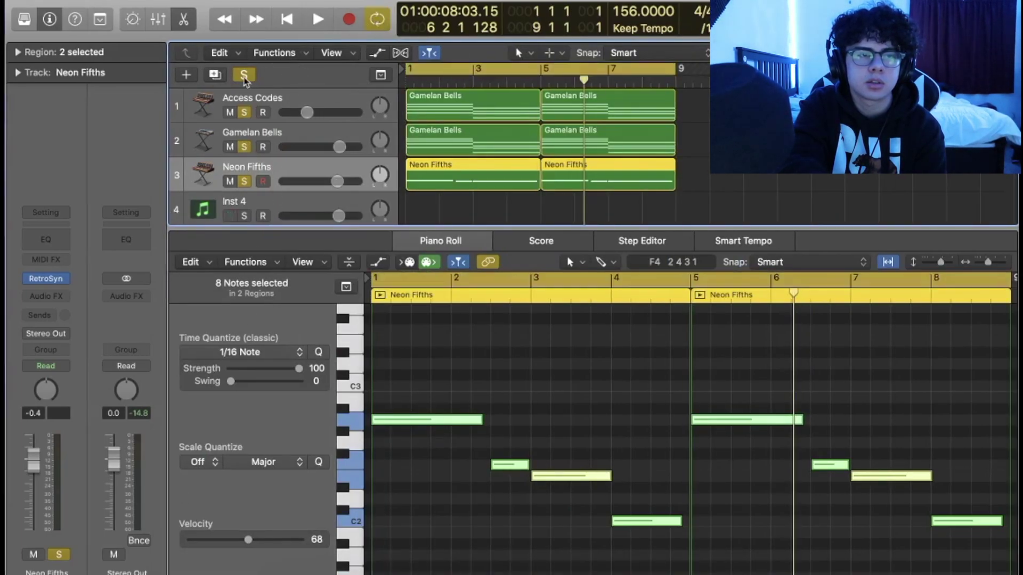
left_click(246, 75)
key("space")
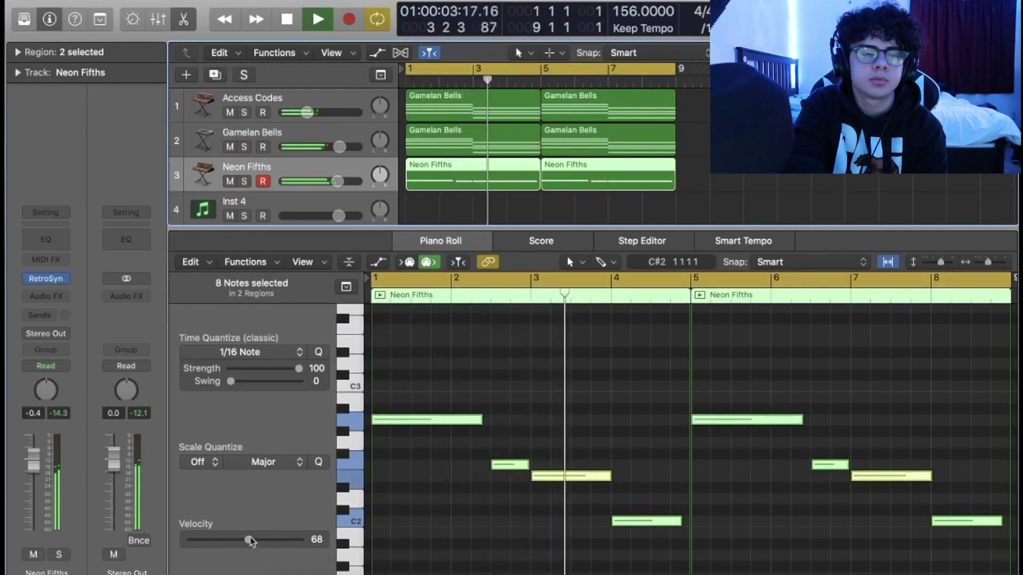
left_click_drag(248, 540, 265, 540)
left_click(466, 517)
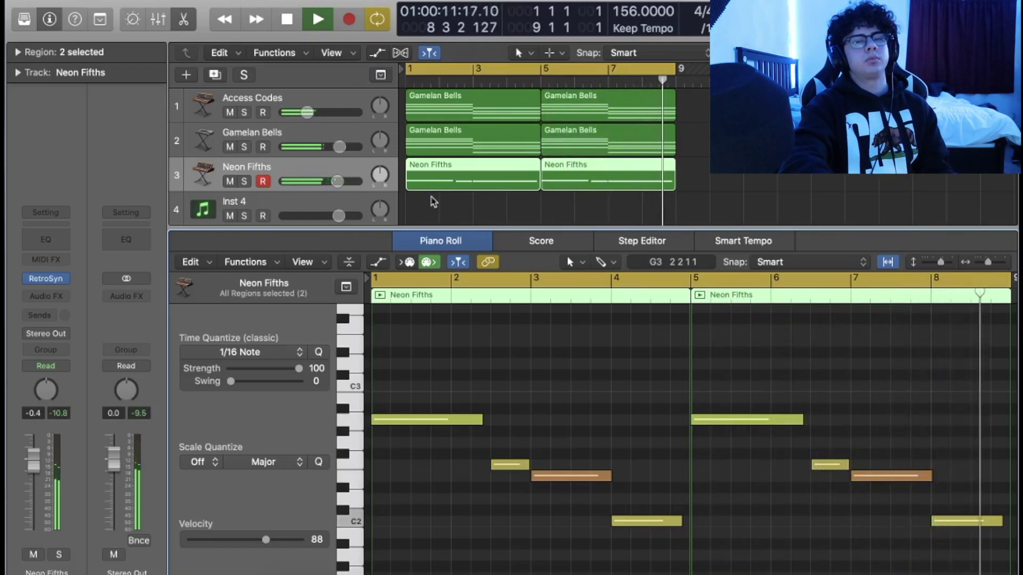
key("space")
left_click_drag(313, 113, 314, 114)
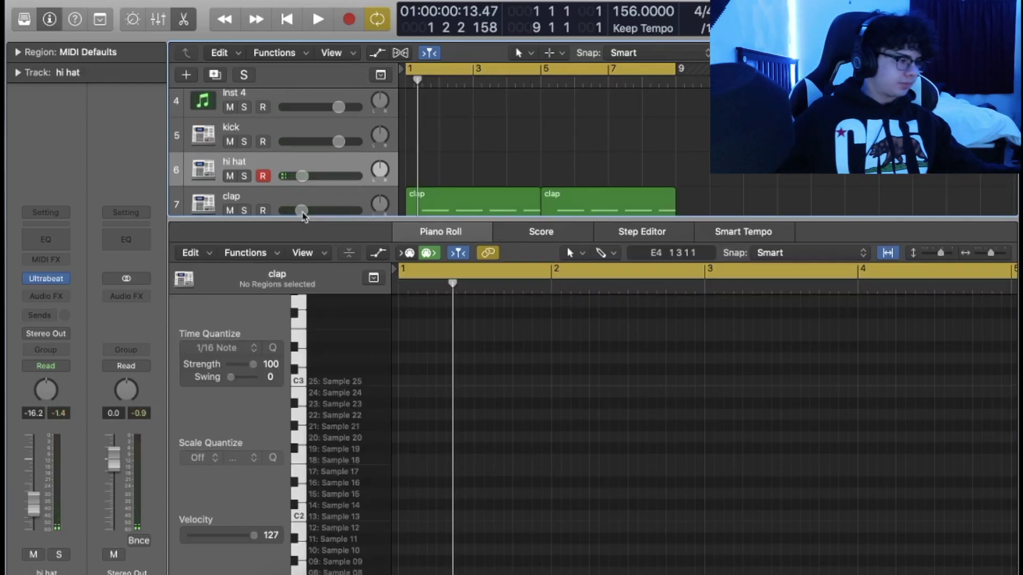
- Add a C3 hi hat note at bar 1 with 1/8 note quantize and lengthen it
left_click(415, 380)
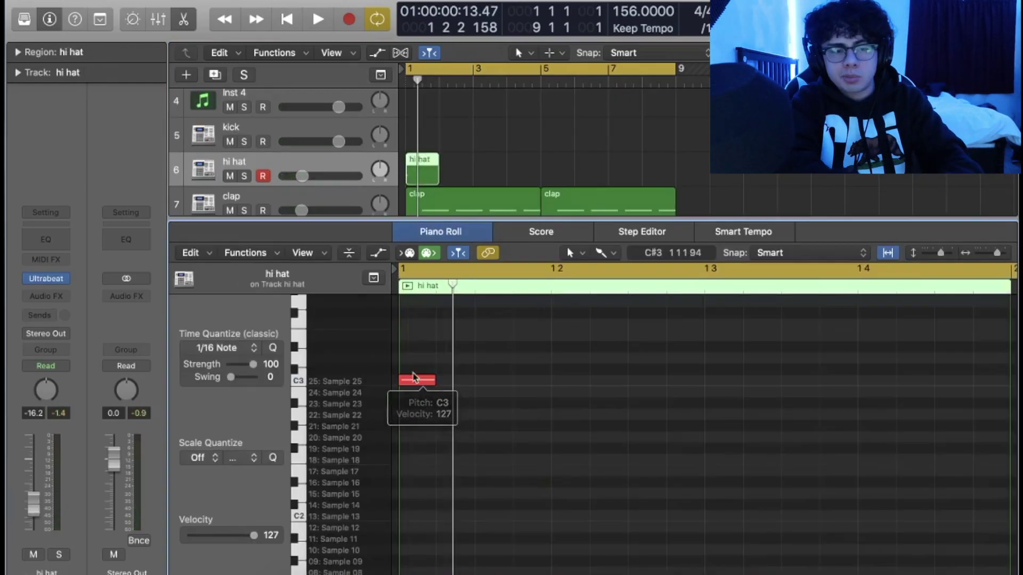
left_click(243, 350)
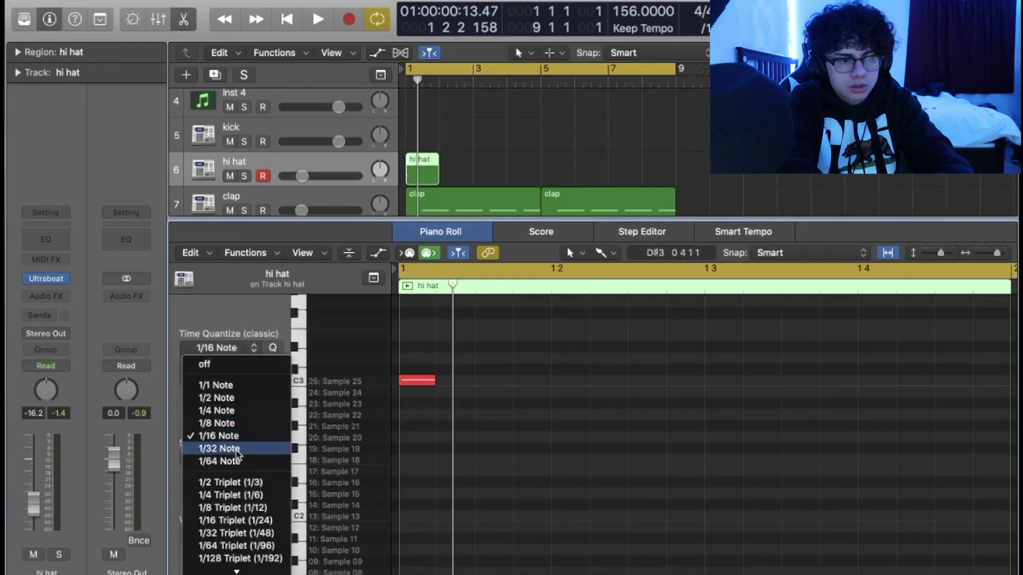
left_click(219, 411)
left_click(252, 351)
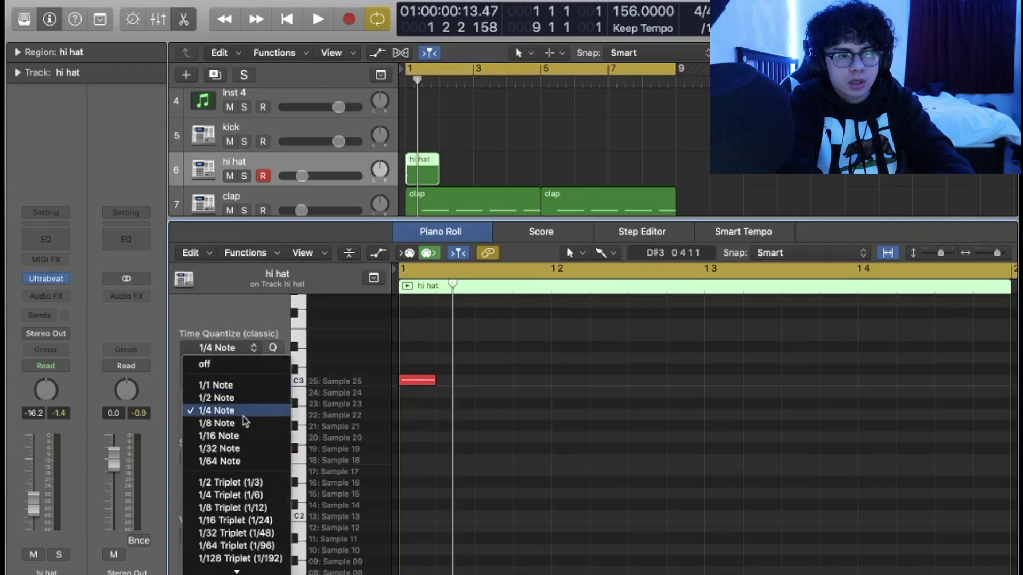
left_click(221, 423)
left_click_drag(430, 382, 474, 382)
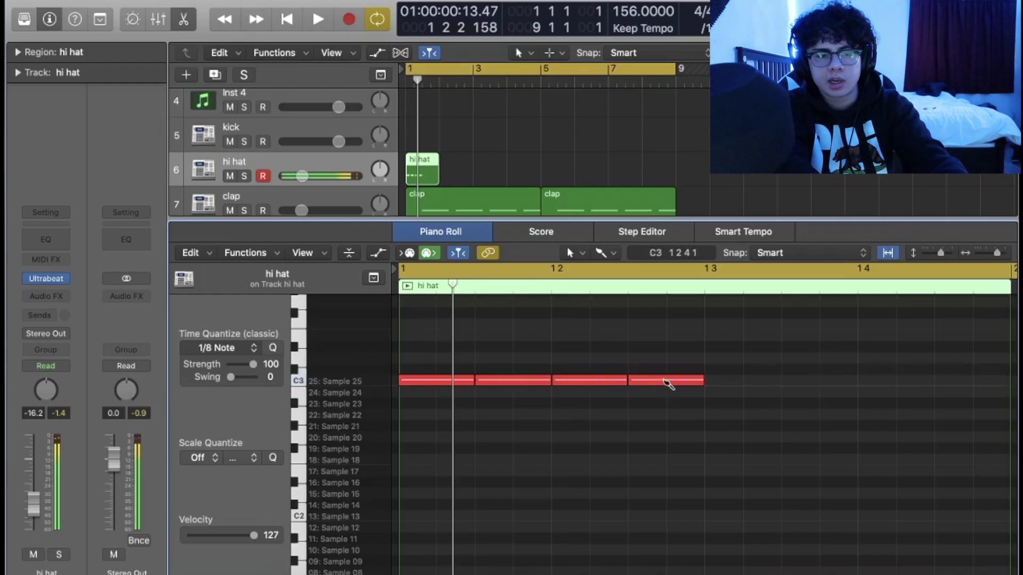
- Check the four hi hat notes' velocities and repeat them to fill the bar
left_click_drag(686, 415, 407, 335)
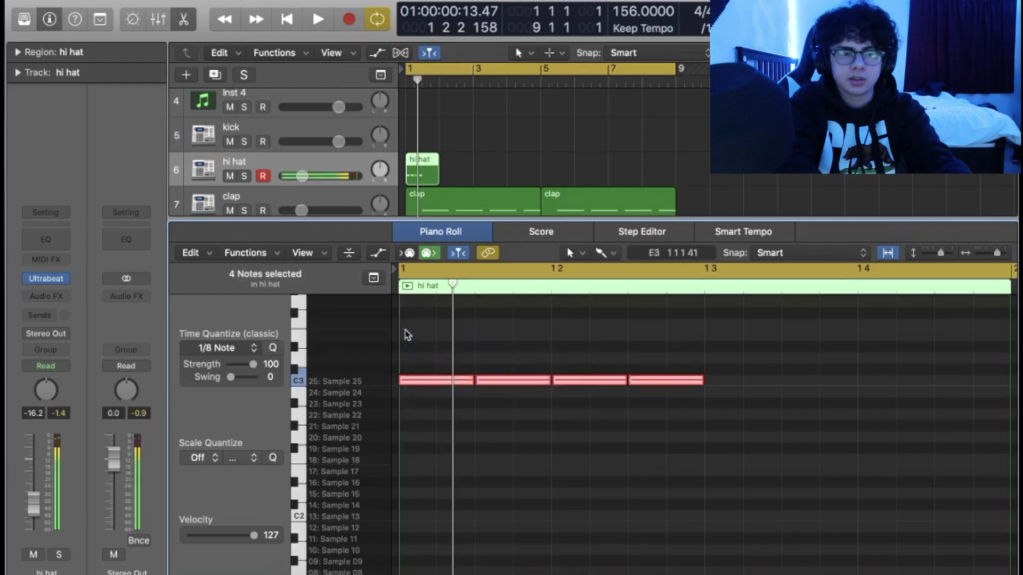
left_click(477, 399)
left_click(501, 380)
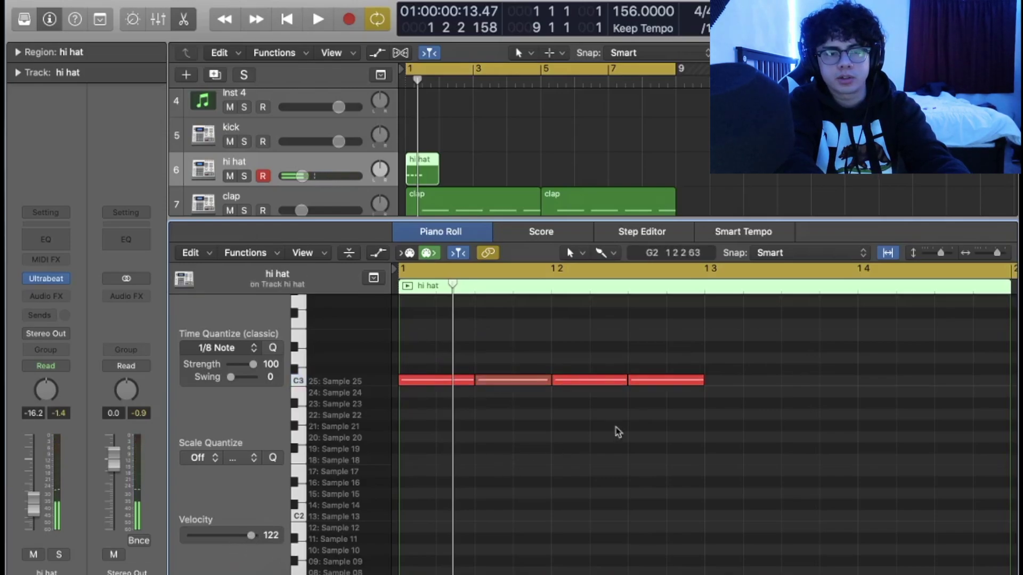
left_click(686, 382)
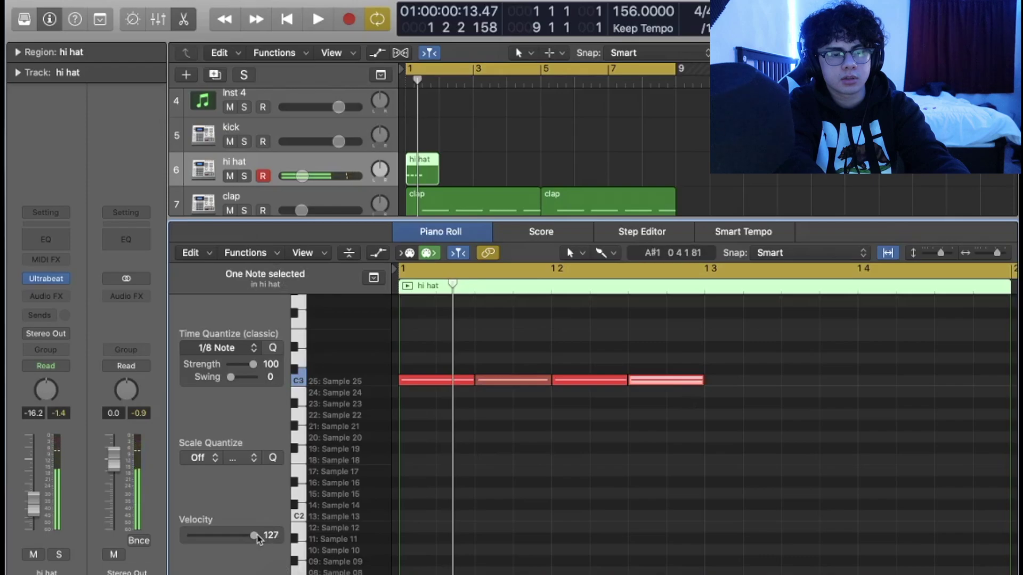
left_click_drag(725, 429, 478, 365)
left_click(710, 414)
left_click_drag(710, 414, 399, 359)
key("super+r")
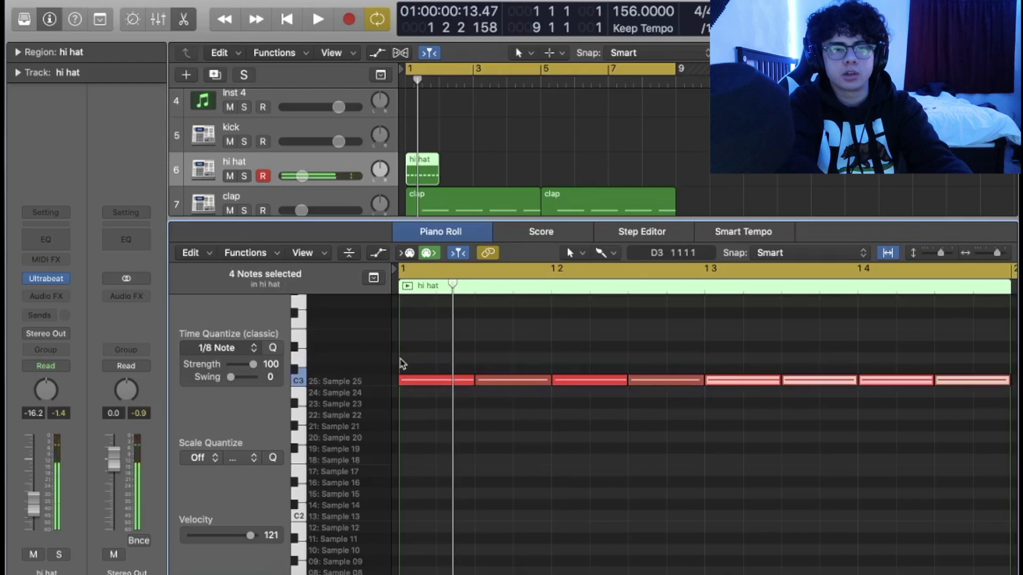
left_click(612, 352)
- Repeat the hi hat region and join the copies into one four-bar region
left_click(421, 183)
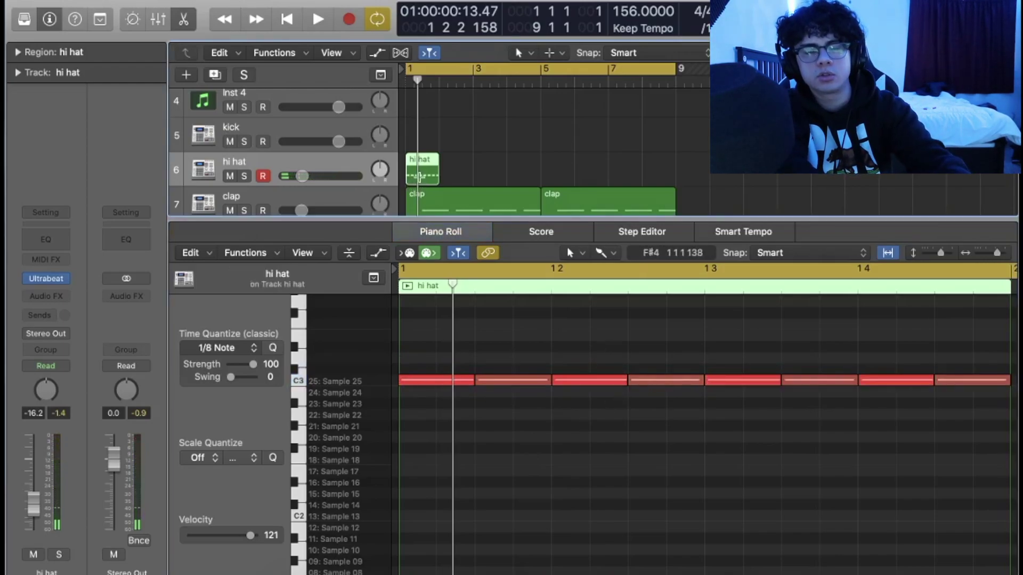
key("super+r")
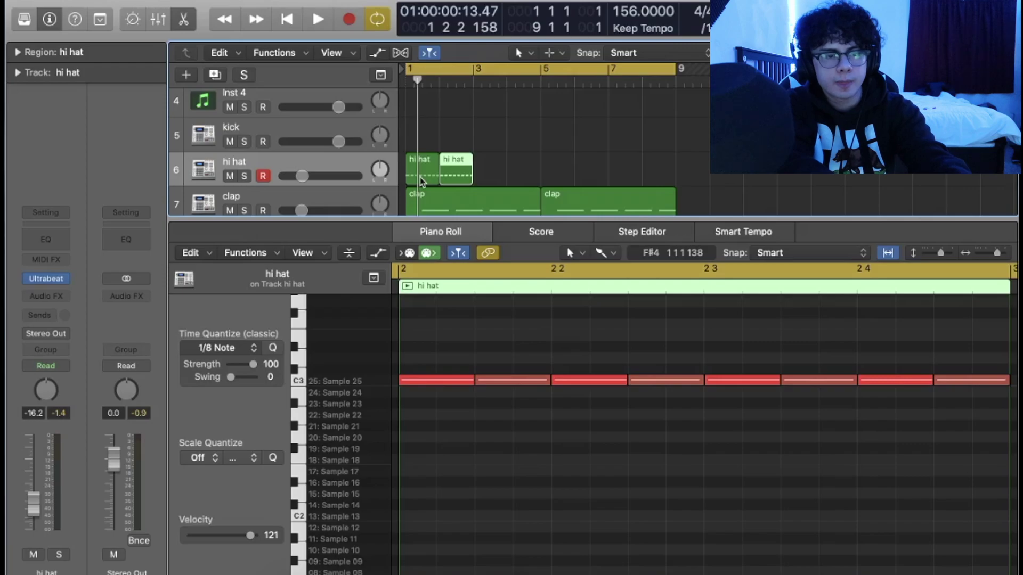
key("super+r")
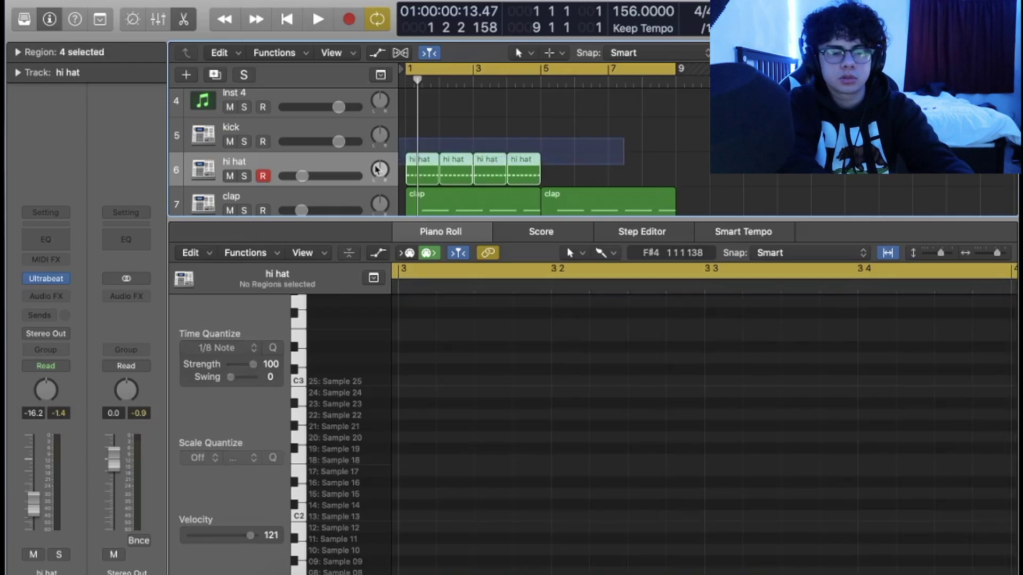
key("super+j")
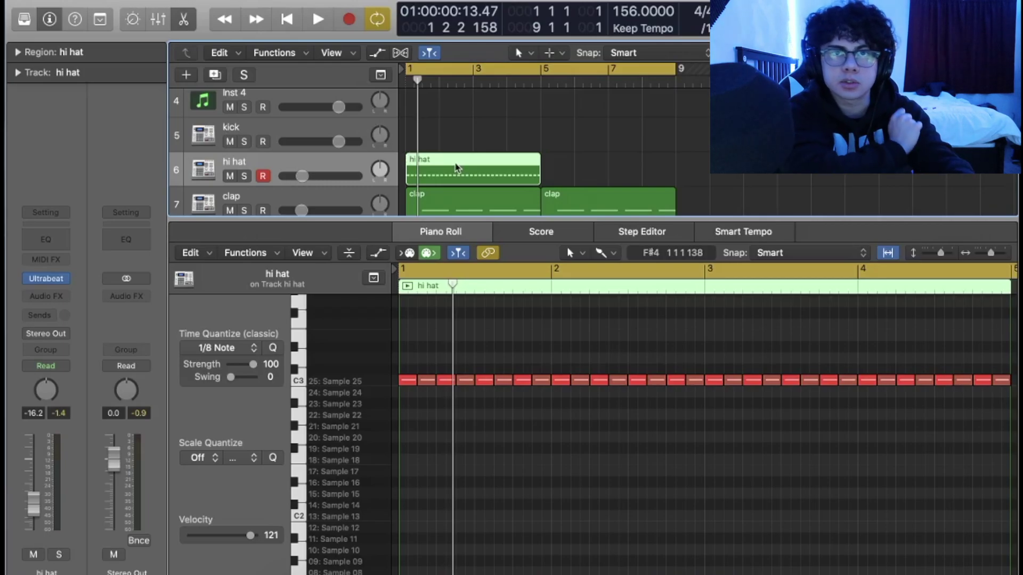
- Copy the hi hat region into bars 5–9 and lower the hi hat to -21.5 dB
key("super+r")
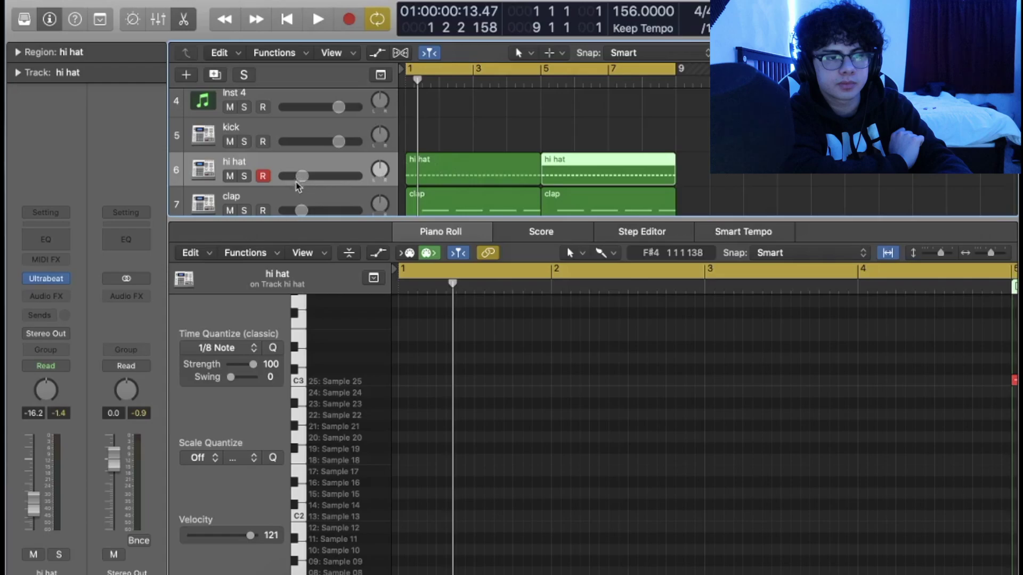
left_click(297, 182)
left_click_drag(301, 176, 292, 183)
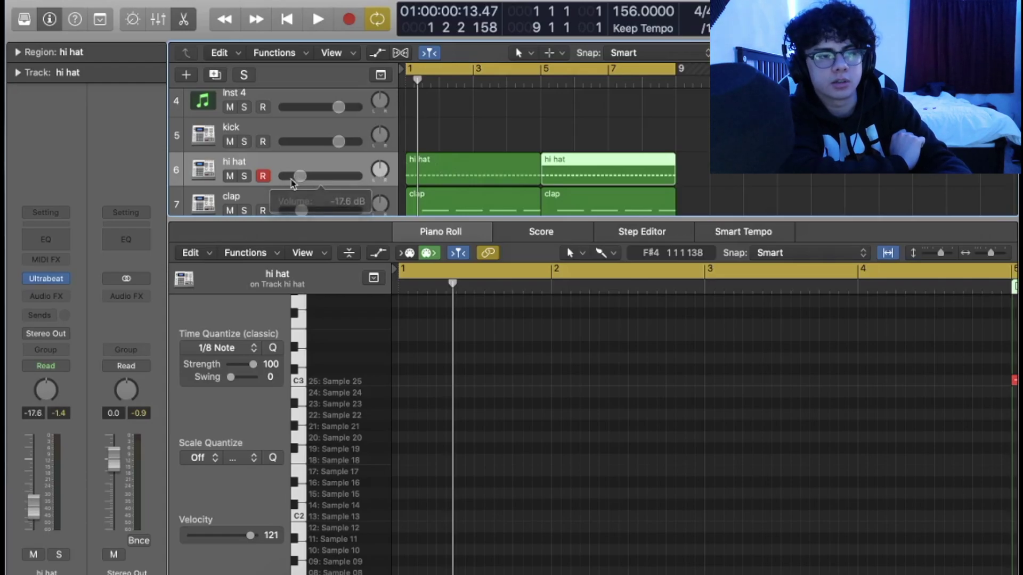
left_click(294, 181)
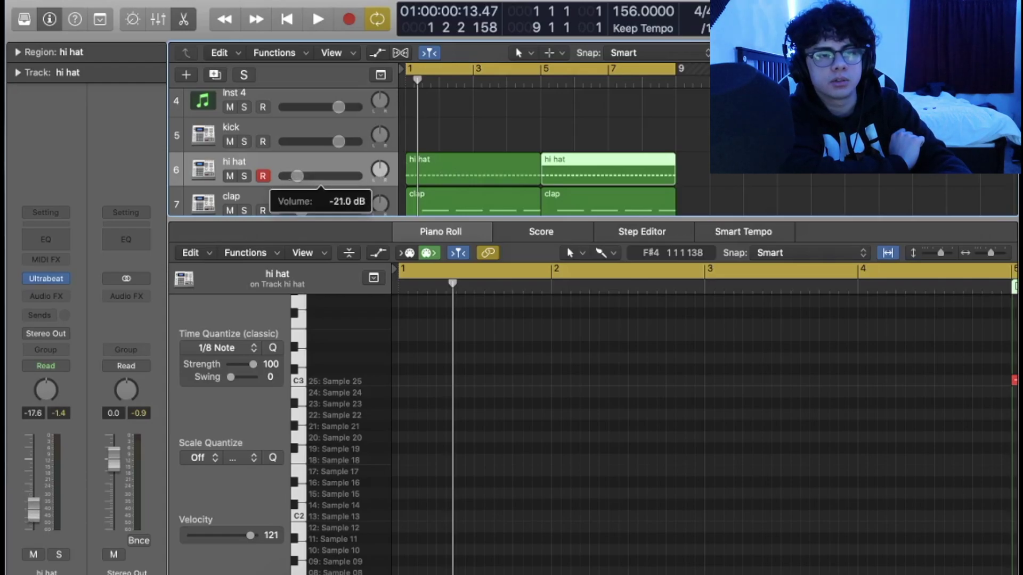
left_click_drag(295, 181, 291, 185)
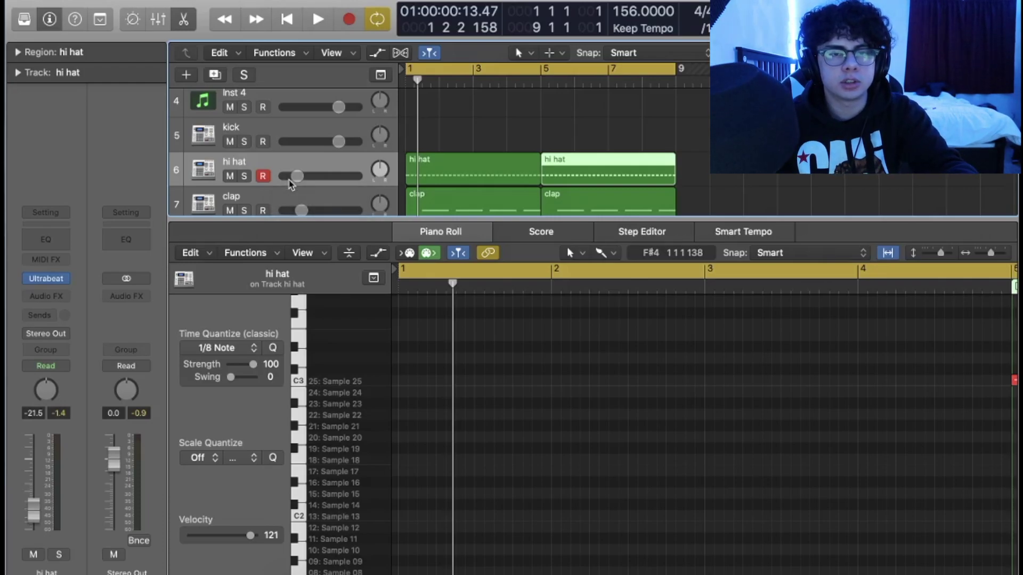
- Play the pattern through bar 9, then bring up the hi hat sample file list
left_click(453, 140)
scroll(415, 94, "up", 1)
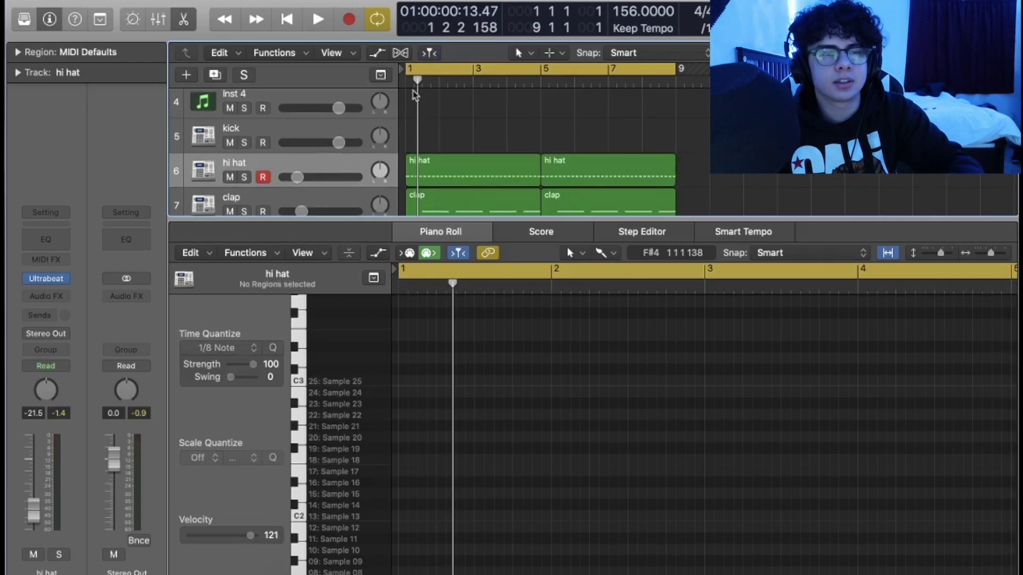
left_click_drag(417, 83, 692, 82)
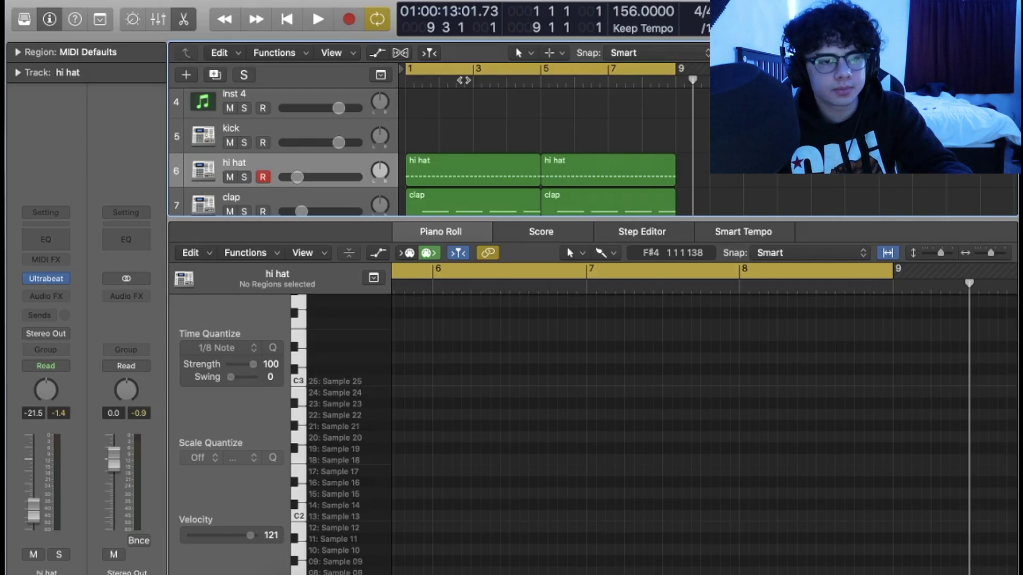
key("space")
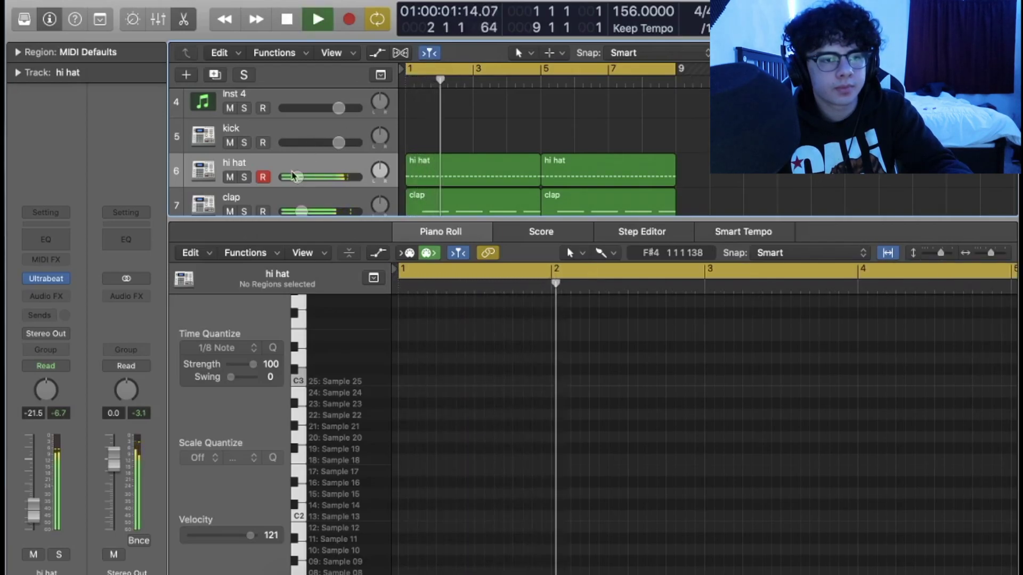
mouse_move(293, 176)
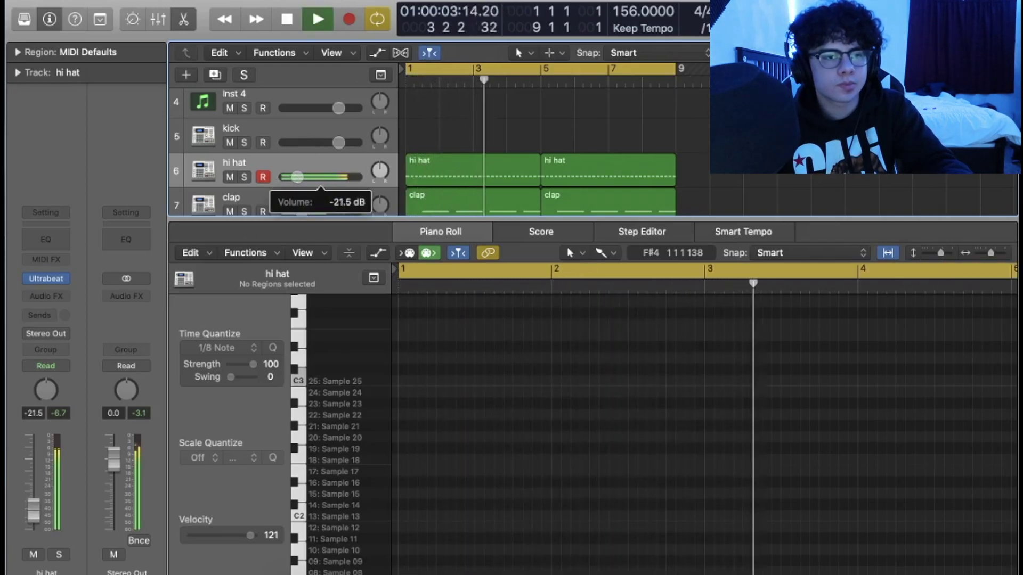
key("space")
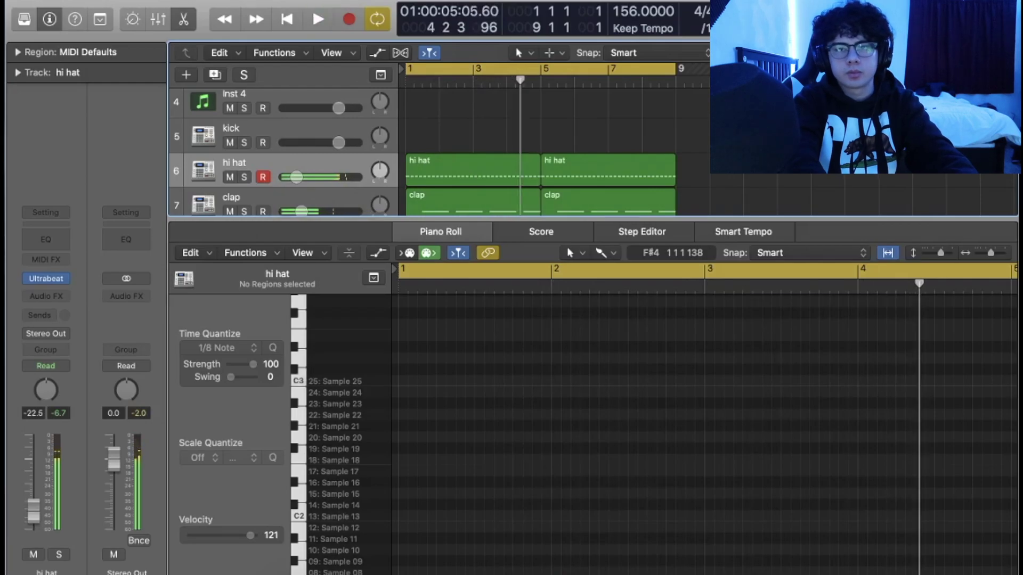
key("f")
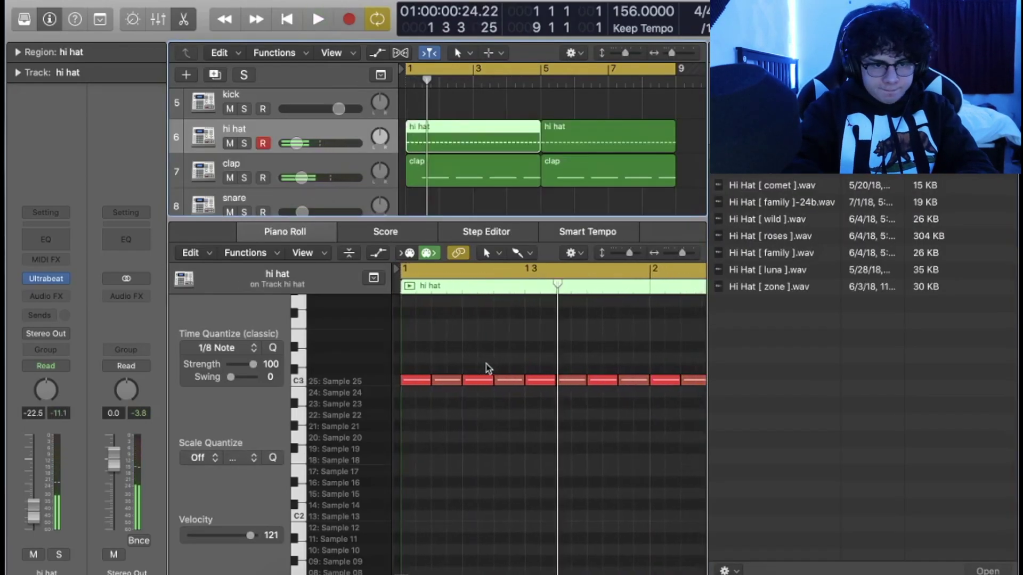
- Set quantize to 1/32 Note and split a hi hat note into short 1/32 hits
key("space")
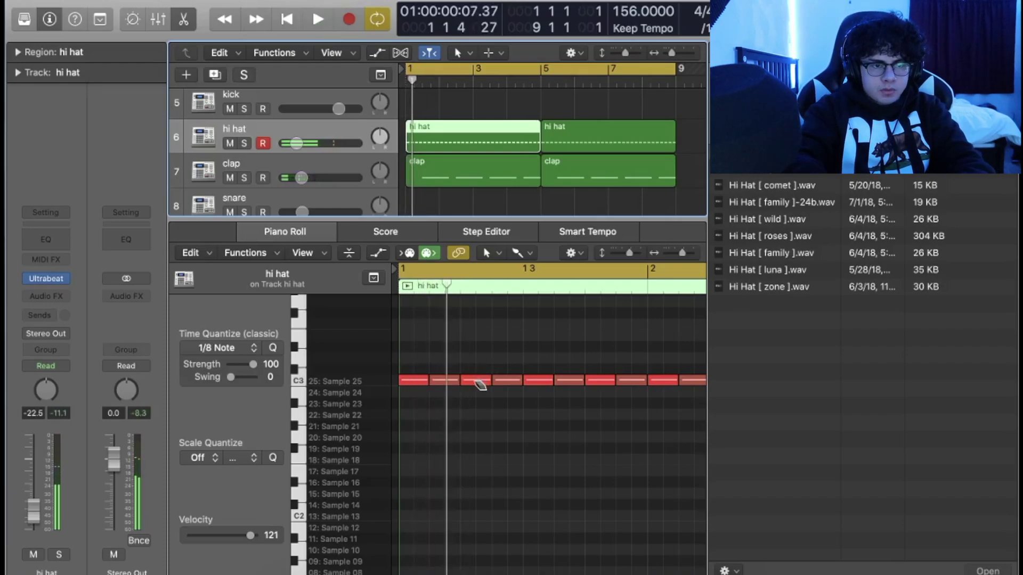
left_click(224, 348)
left_click(215, 436)
left_click(242, 349)
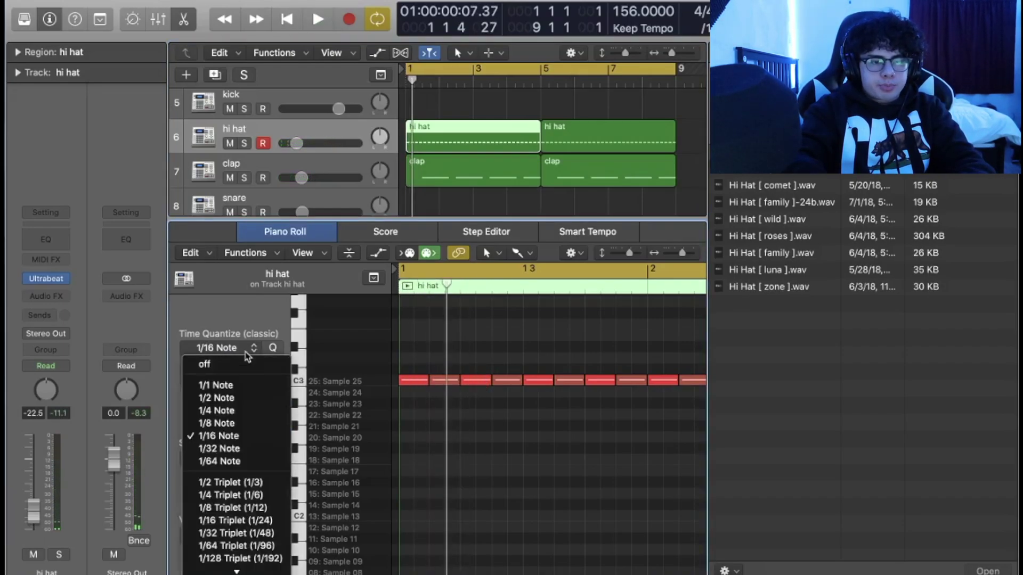
left_click(242, 447)
mouse_move(490, 392)
left_mouse_down()
mouse_move(464, 383)
mouse_move(485, 388)
left_mouse_up()
- Raise one roll note's velocity to 127 and play back the roll
key("space")
key("space")
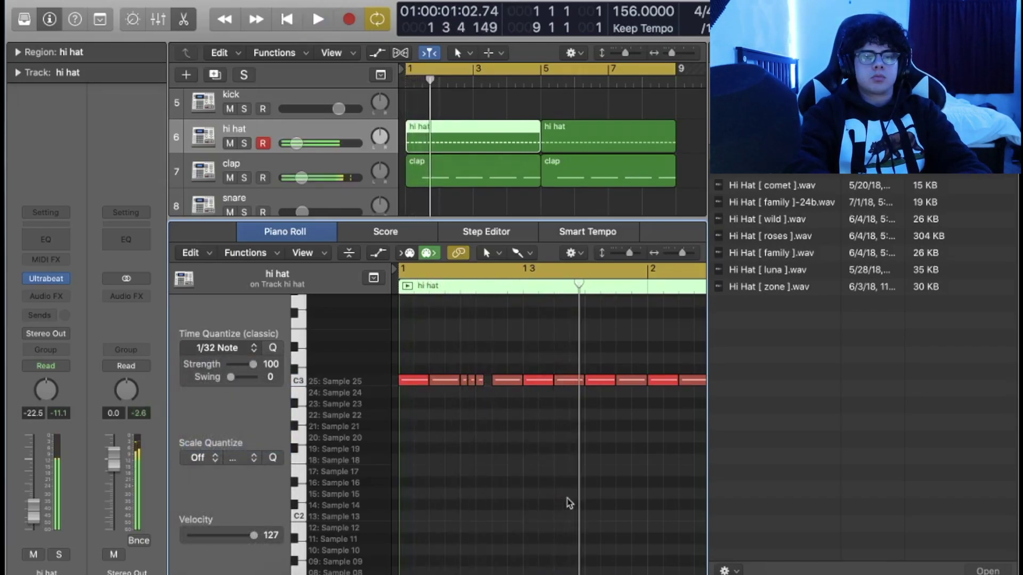
left_click(478, 381)
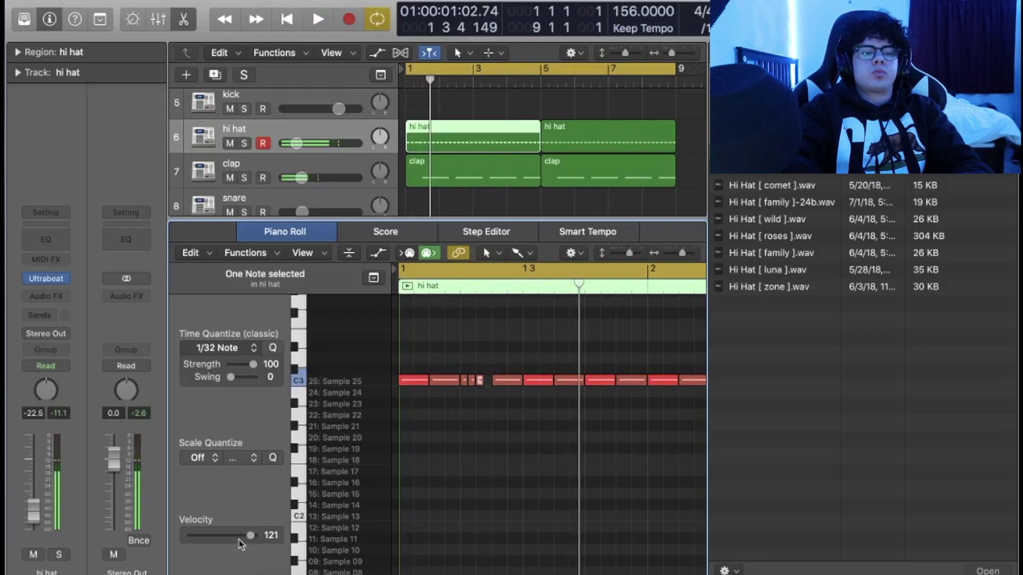
left_click_drag(253, 537, 257, 536)
key("space")
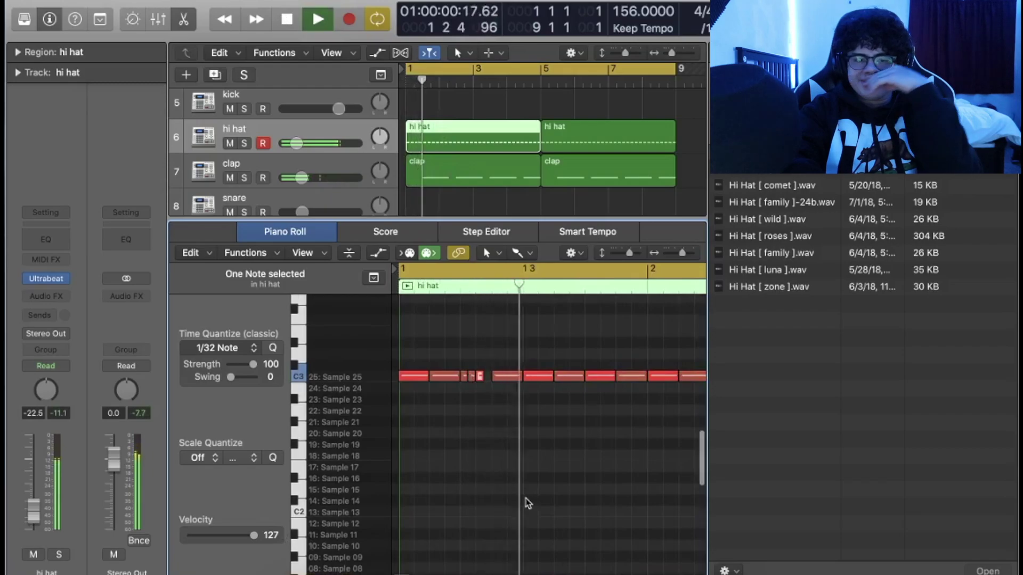
key("space")
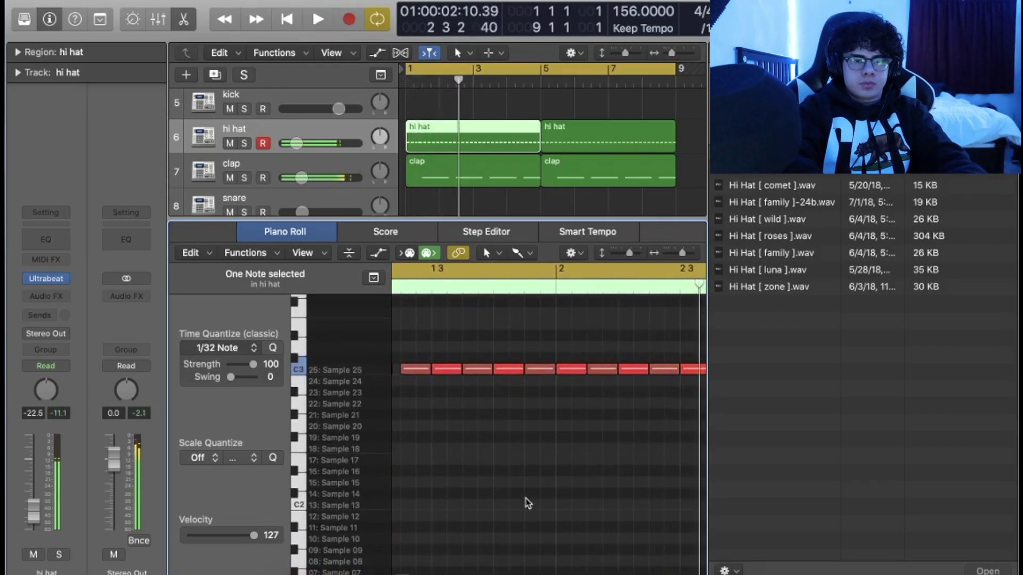
- Add a Sample 20 hi hat hit and lower the hi hat pitch in Ultrabeat to 130.8Hz
scroll(527, 504, "down", 1)
scroll(658, 482, "right", 2)
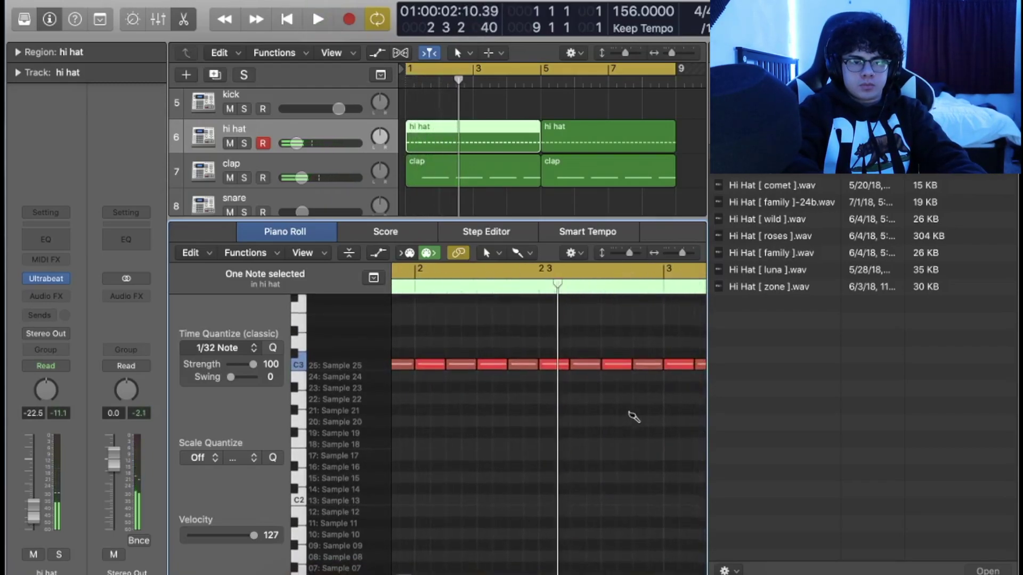
left_click(635, 421)
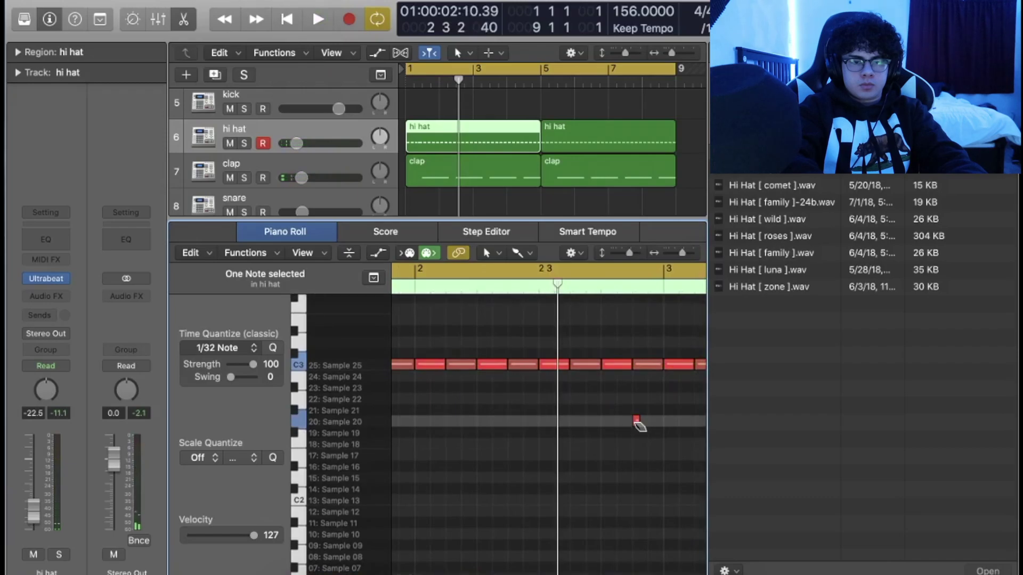
left_click(599, 381)
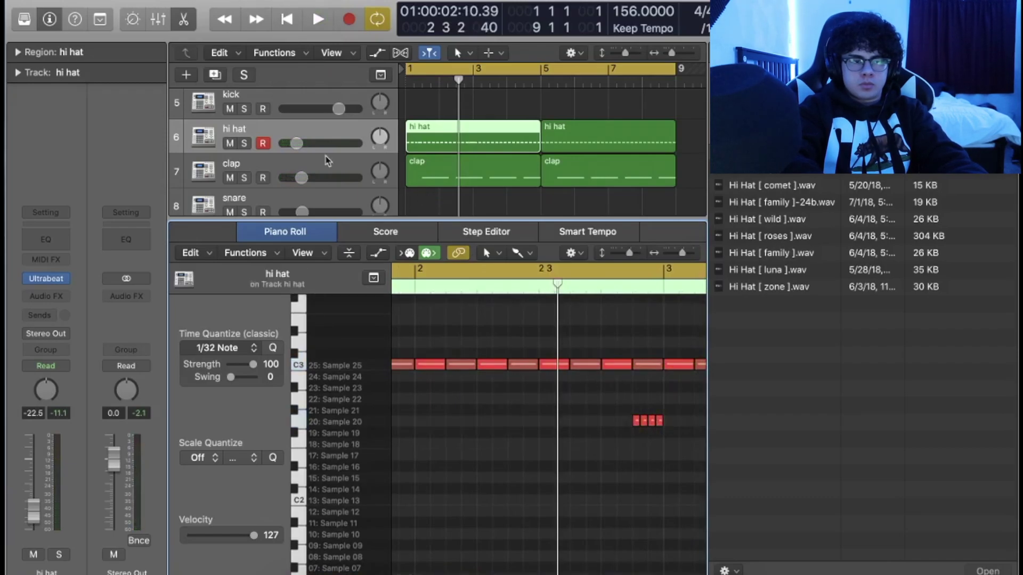
left_click(46, 278)
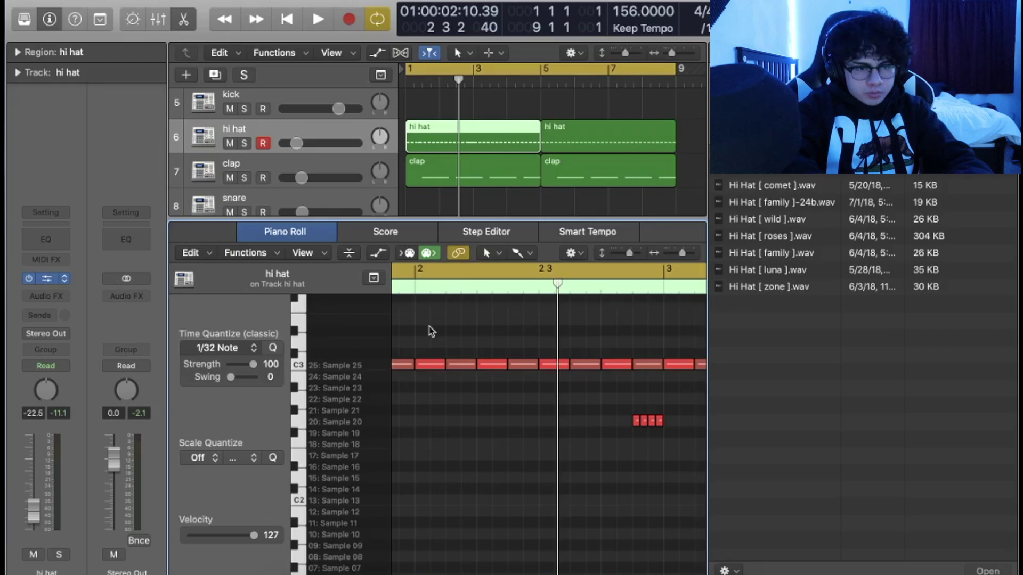
left_click(360, 358)
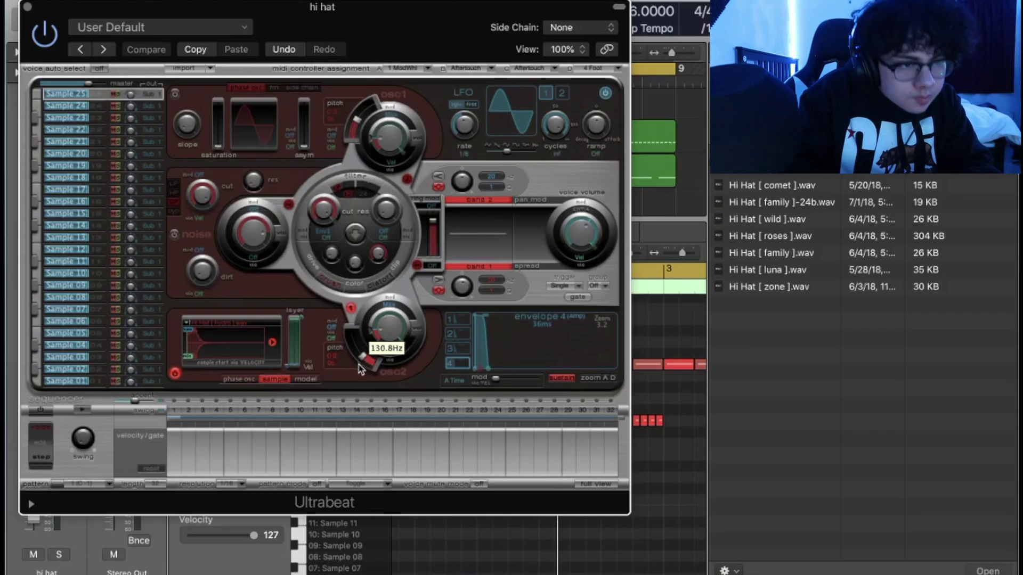
- Close Ultrabeat and play the hi hat pattern, checking both hi hat regions' notes
left_click(28, 8)
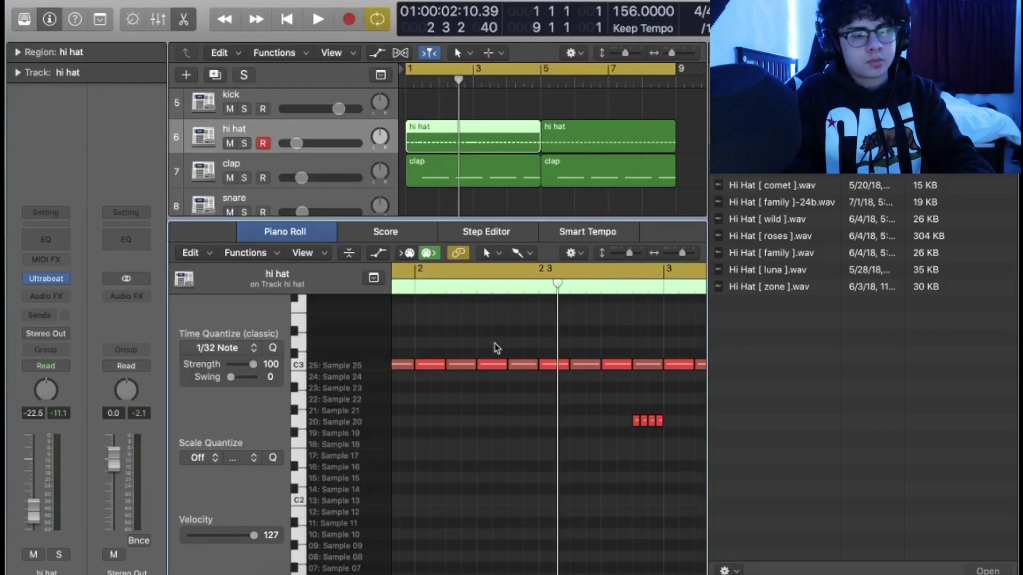
key("super+a")
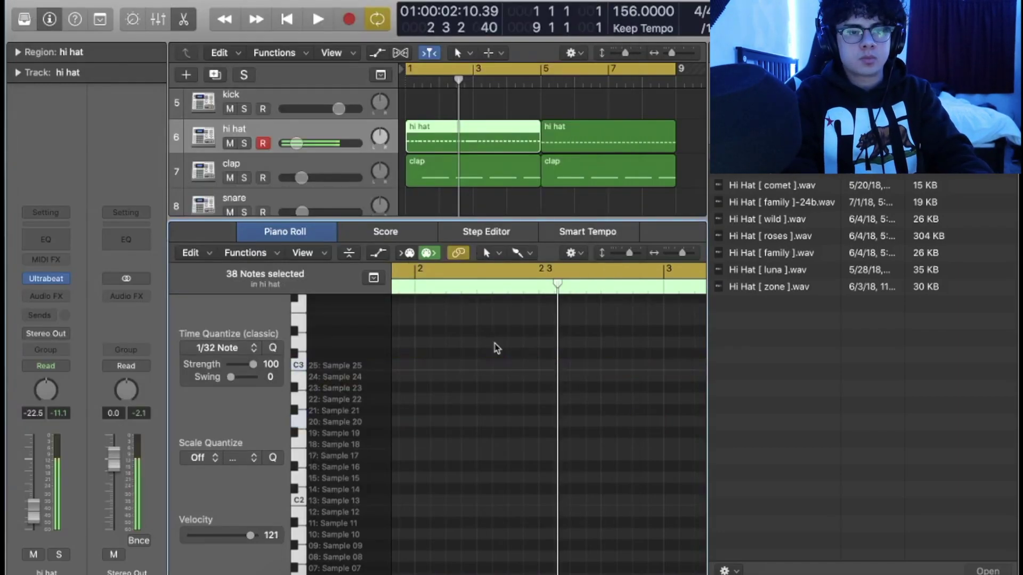
key("space")
left_click(616, 130)
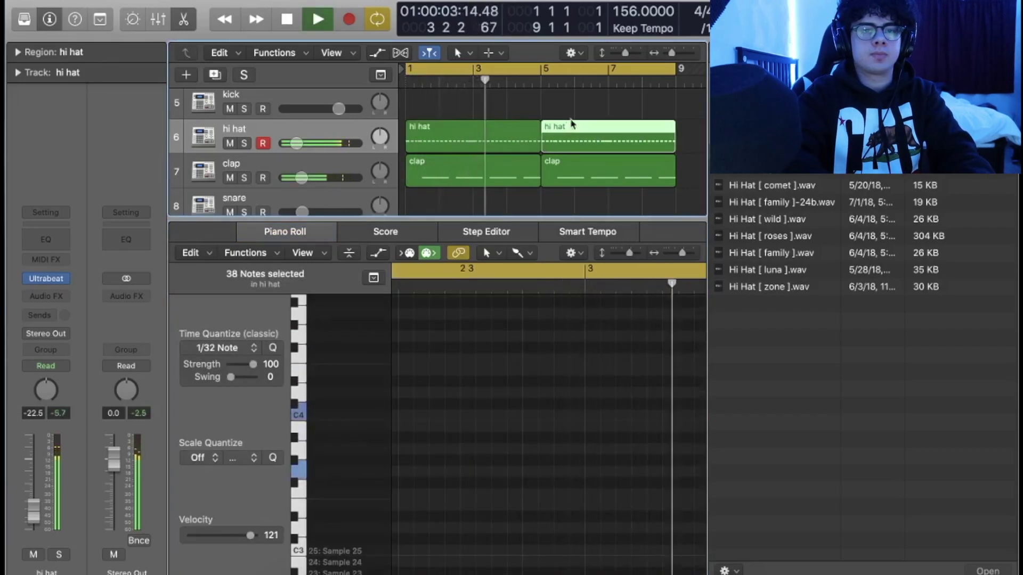
left_click(548, 109)
left_click(501, 139)
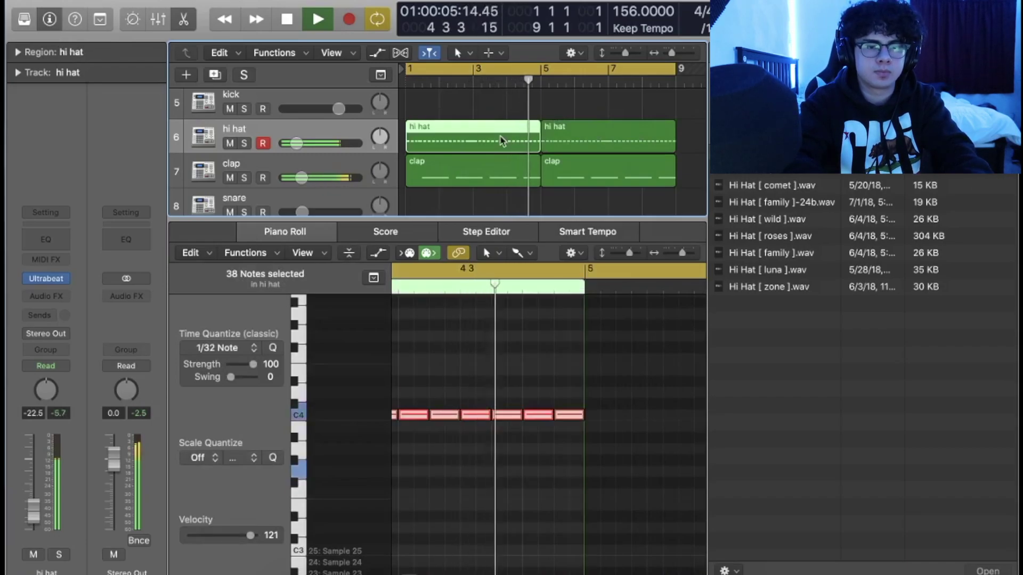
key("space")
left_click(544, 422)
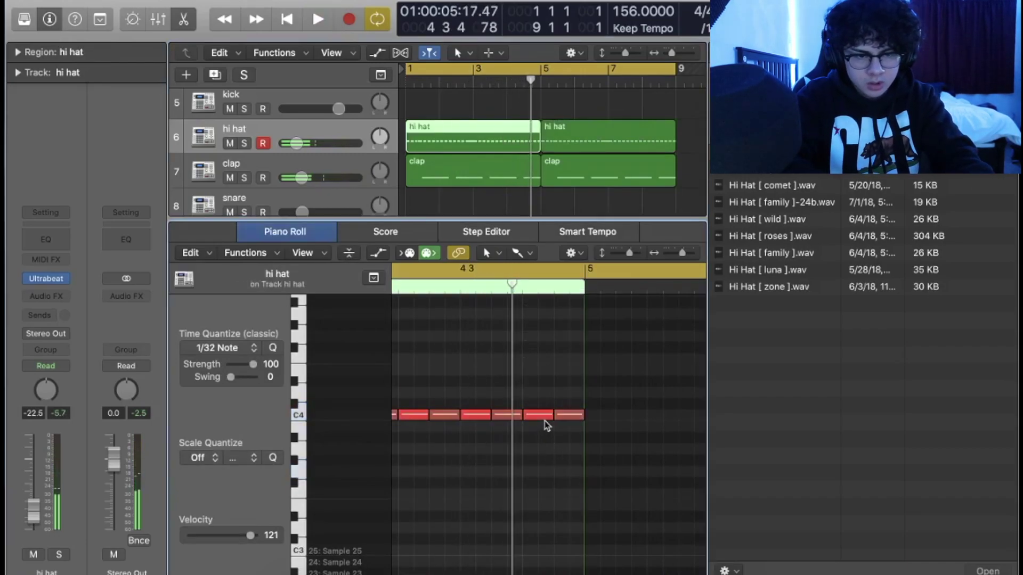
scroll(523, 442, "up", 3)
- Move the four G3 roll notes slightly earlier and replay the pattern from bar 1
key("Return")
key("space")
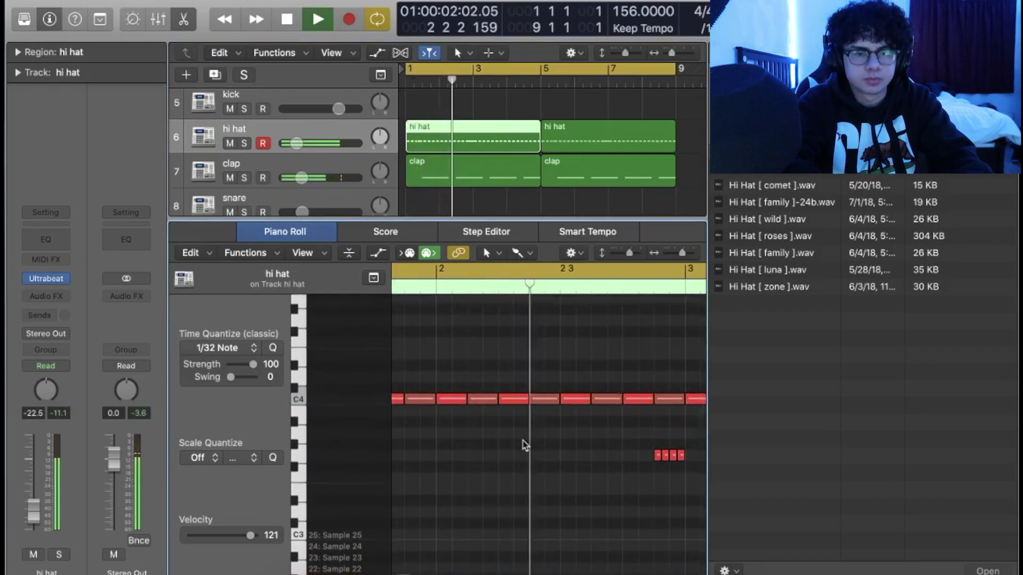
key("space")
left_click_drag(604, 472, 673, 447)
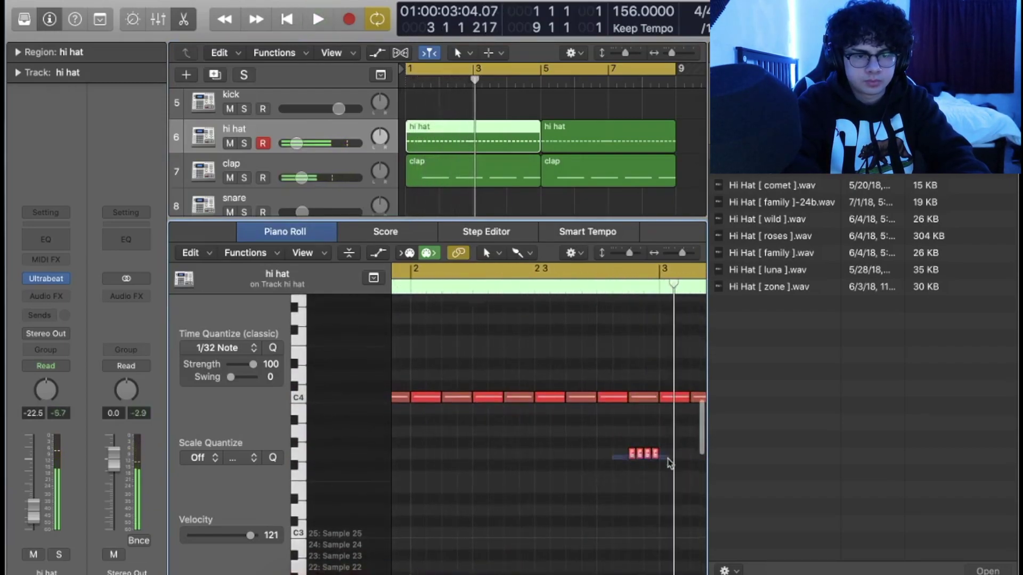
scroll(666, 453, "right", 5)
left_click_drag(483, 456, 446, 457)
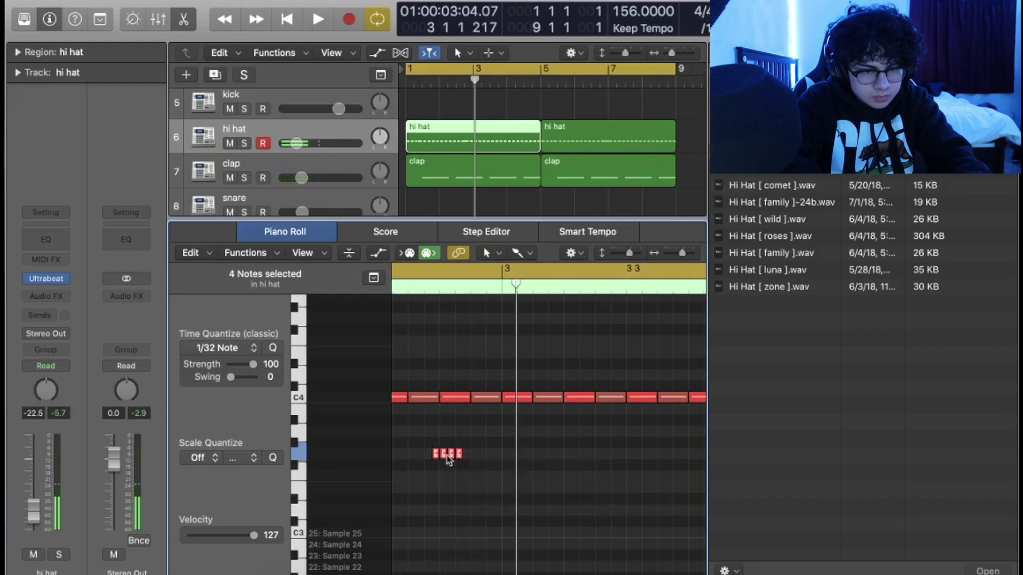
left_click(447, 456)
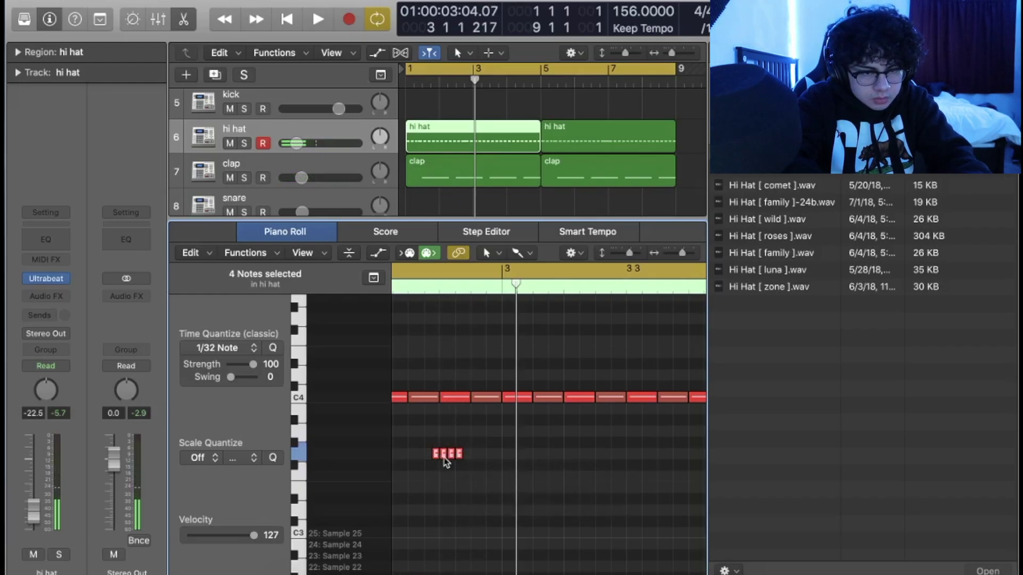
left_click_drag(449, 457, 449, 463)
key("space")
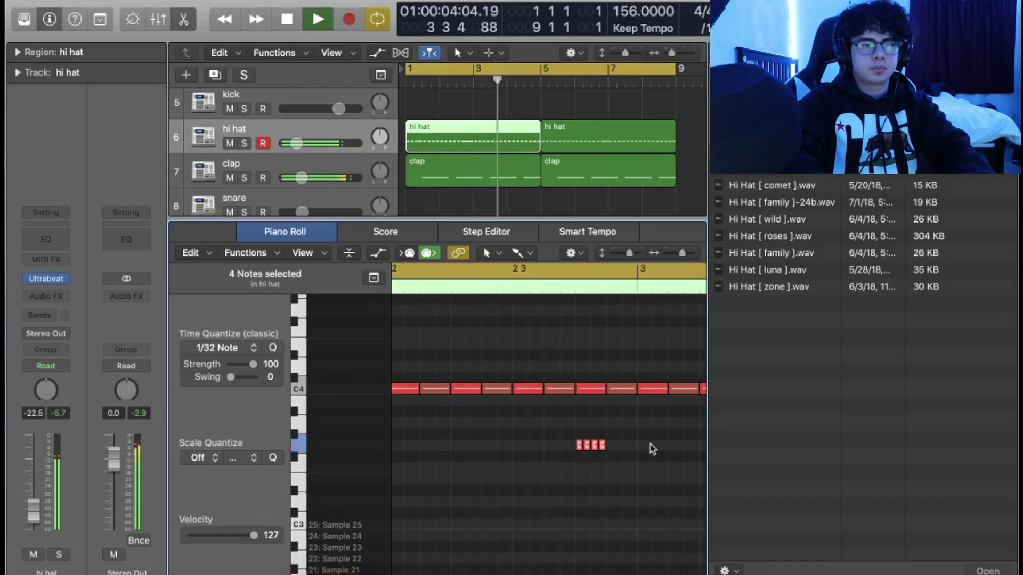
key("Return")
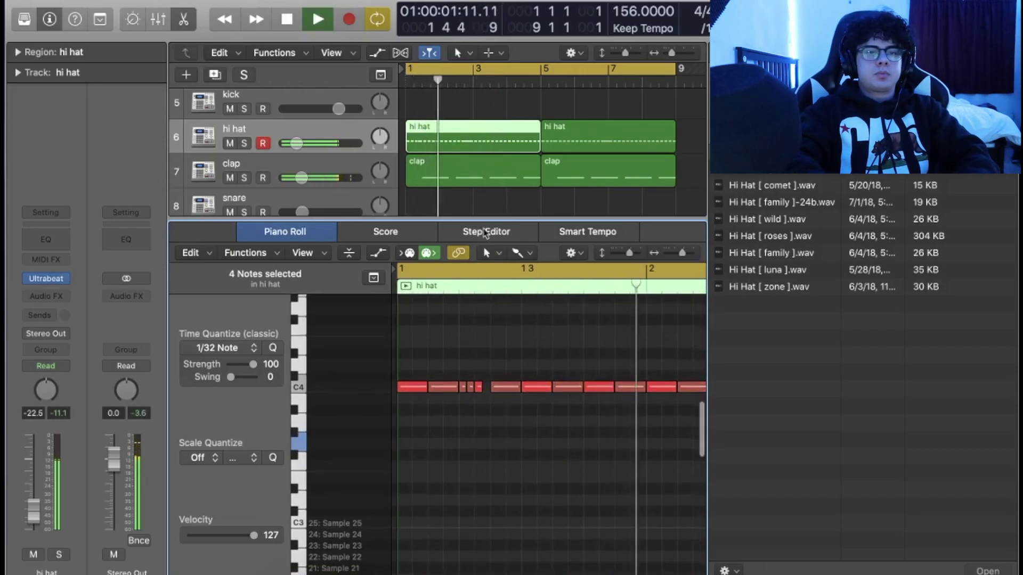
- Trim the hi hat to bars 1–3, repeat and join it, then repeat through bar 9
left_click_drag(538, 144, 472, 142)
key("cmd+r")
key("Return")
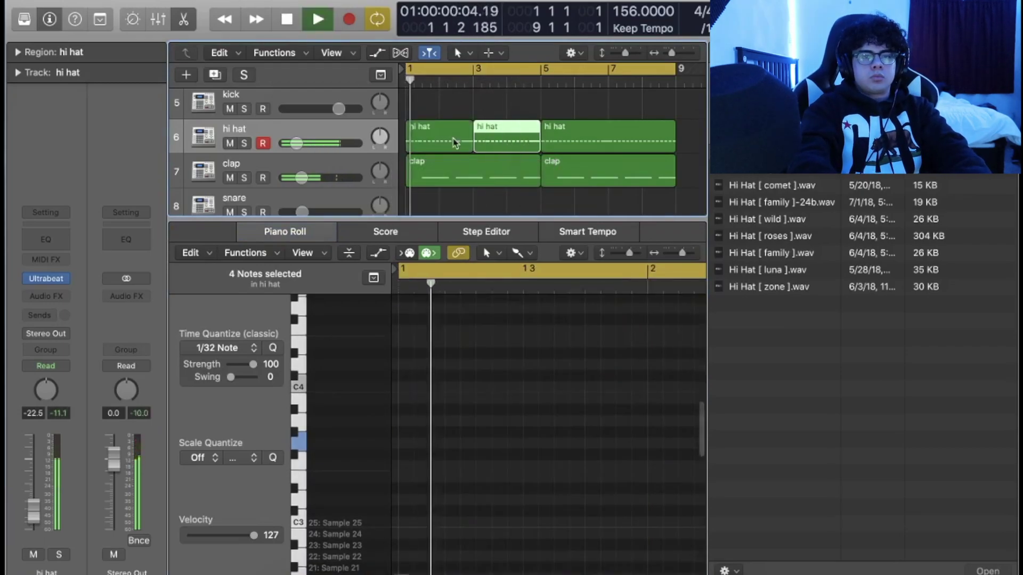
left_click(557, 150)
key("Delete")
left_click_drag(557, 151, 434, 129)
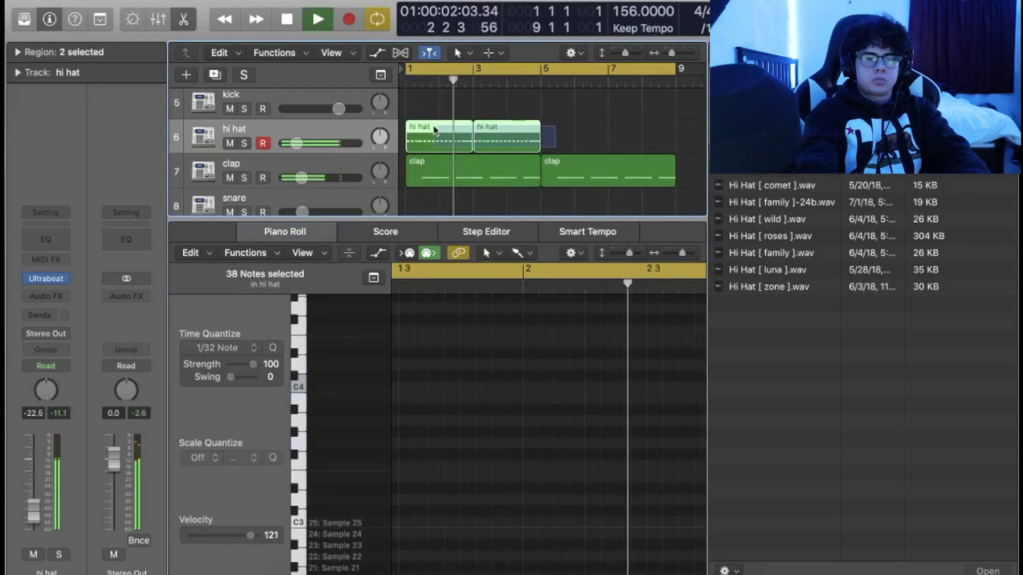
key("cmd+j")
key("cmd+r")
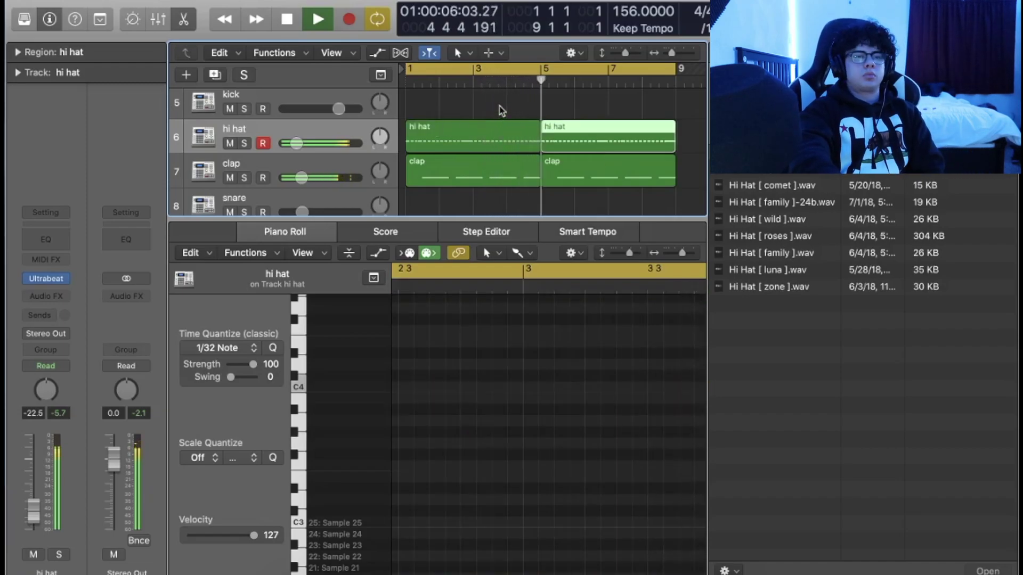
- Lower the hi hat to about −24 dB and paint a quick hat roll
left_click(298, 151)
left_click_drag(298, 152, 295, 149)
key("space")
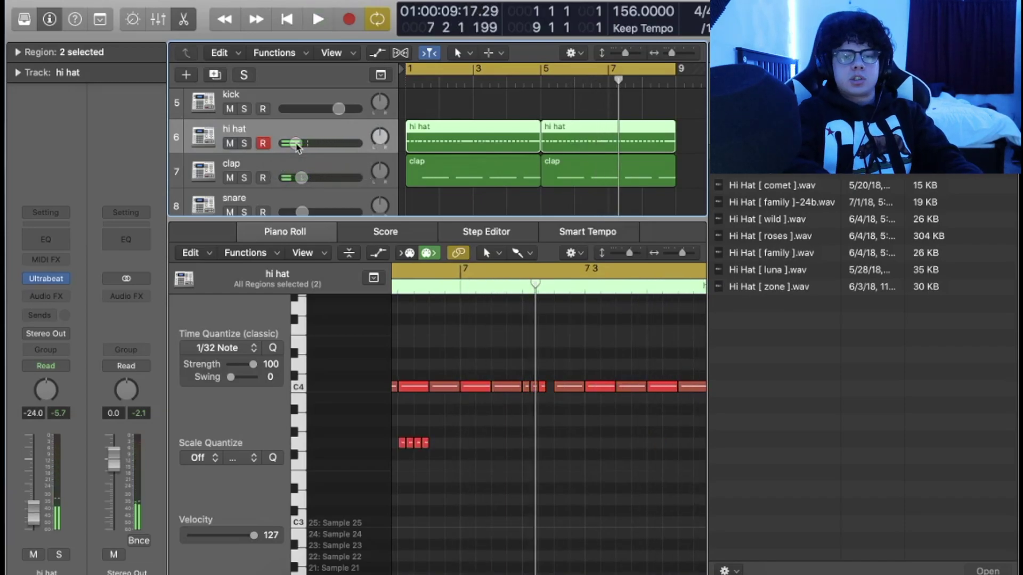
scroll(473, 382, "left", 3)
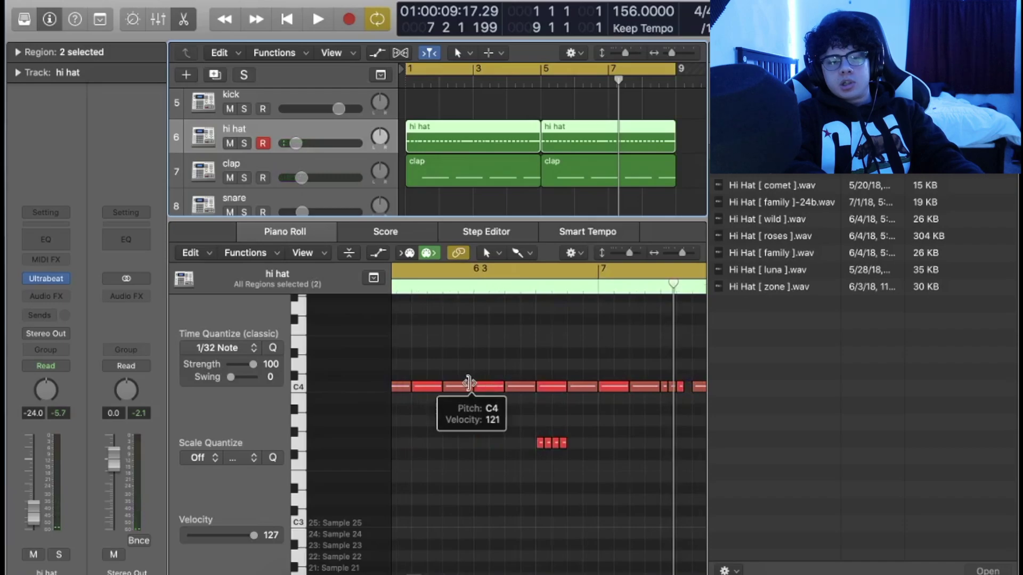
scroll(502, 369, "down", 8)
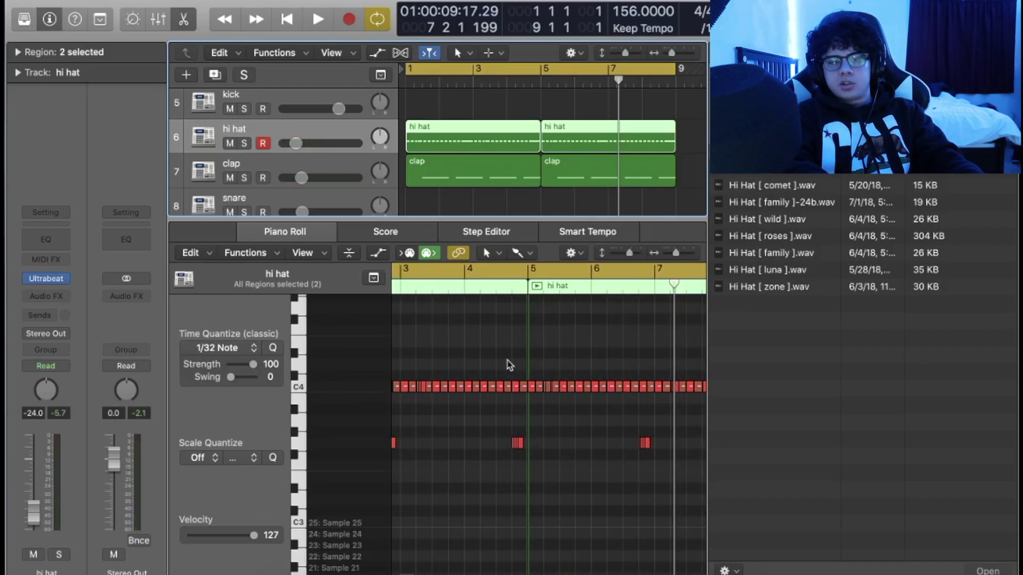
scroll(508, 364, "right", 1)
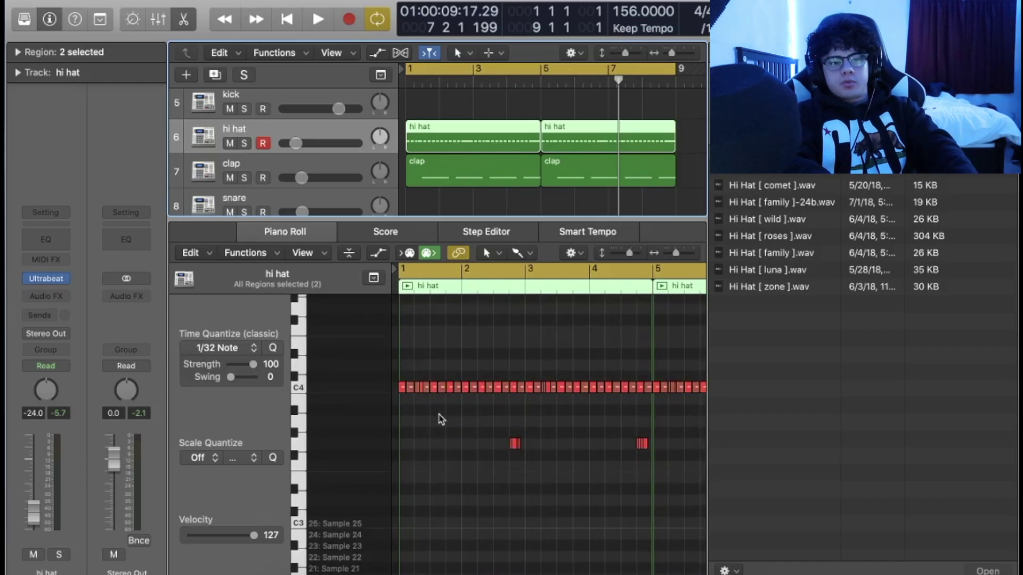
mouse_move(442, 419)
left_mouse_down()
mouse_move(545, 342)
mouse_move(553, 309)
mouse_move(637, 345)
mouse_move(586, 452)
mouse_move(476, 430)
mouse_move(652, 457)
mouse_move(678, 306)
mouse_move(583, 374)
mouse_move(583, 334)
left_mouse_up()
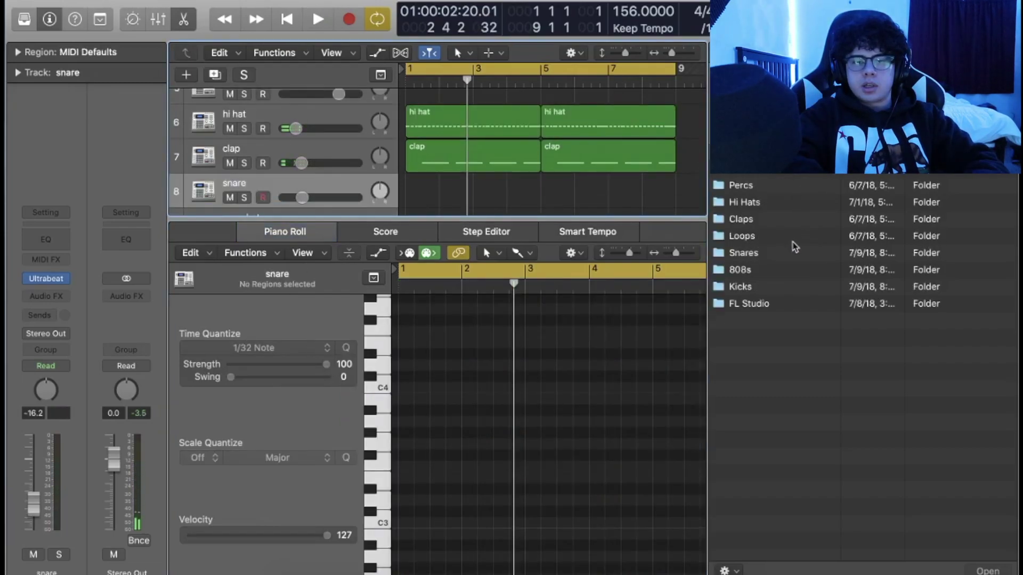
- Open the Snares sample folder in the Browser, then return to the drum-kit folder list
double_click(745, 256)
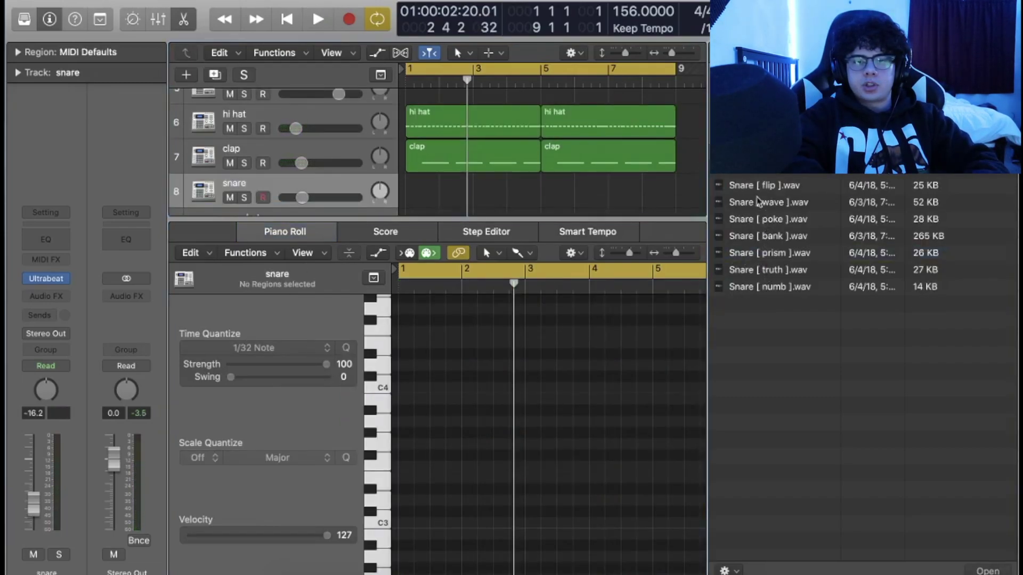
key("super+Up")
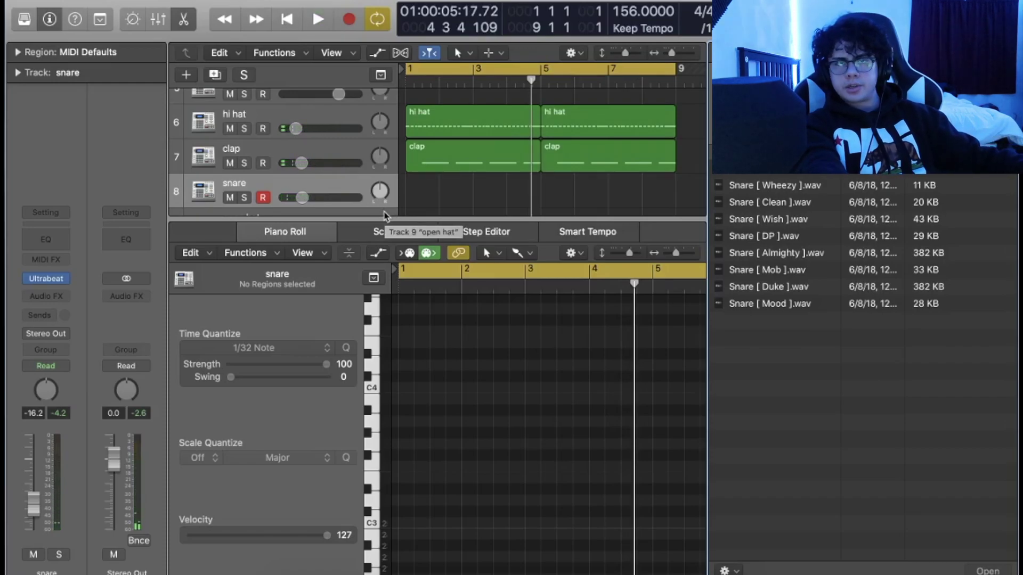
- Record four snare hits on the armed snare track into a new region across bars 1–5
key("r")
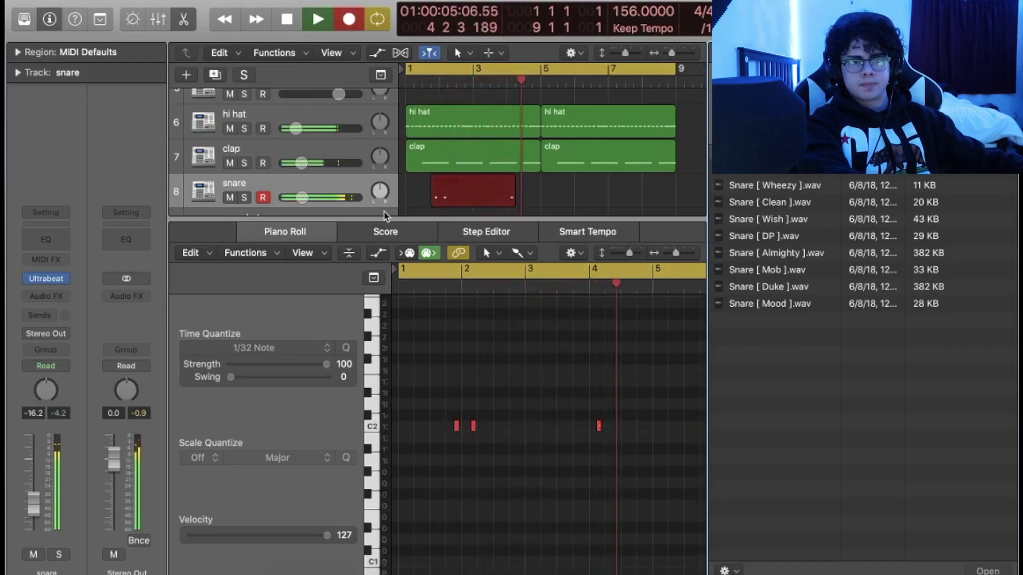
key("space")
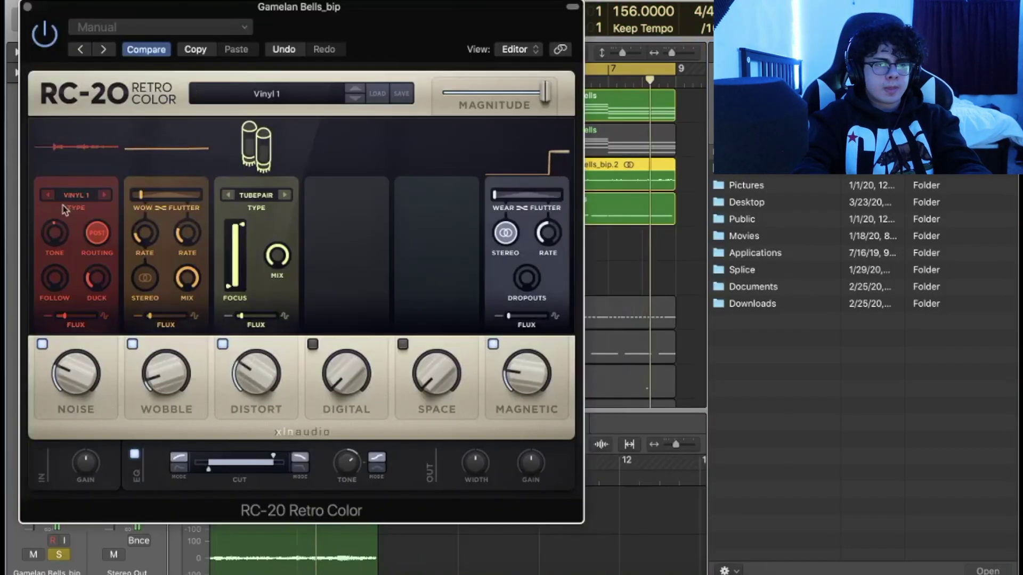
- Switch the RC-20 noise to VHS Machine at 9% and enable the Space effect
left_click(68, 196)
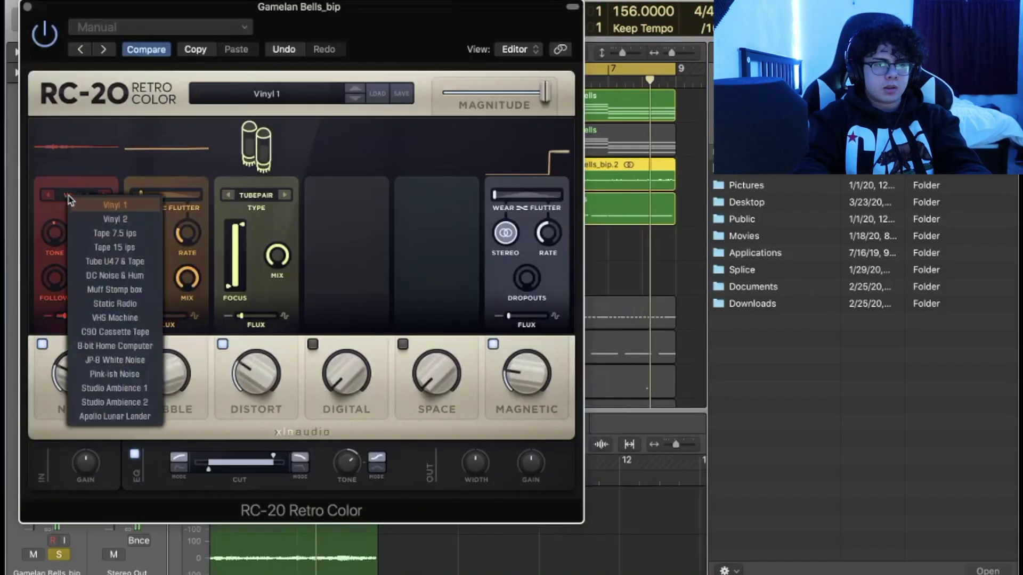
left_click(122, 318)
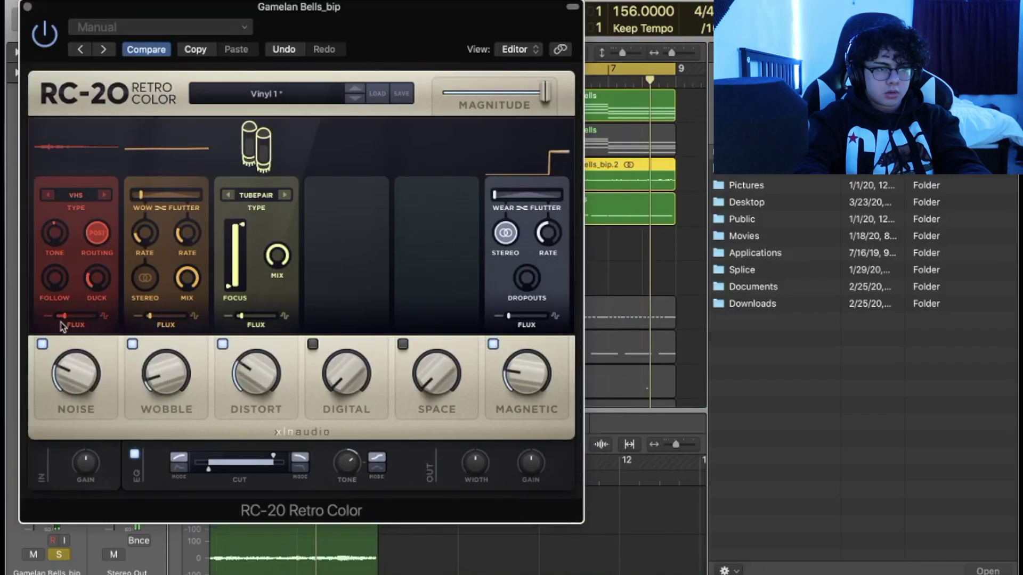
left_click_drag(76, 406, 78, 421)
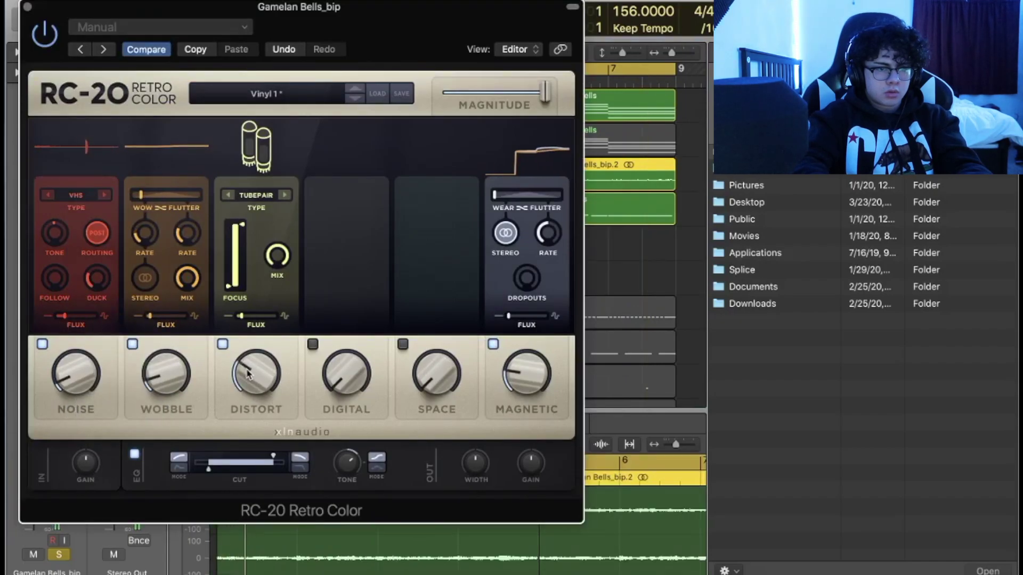
mouse_move(249, 390)
left_click(403, 344)
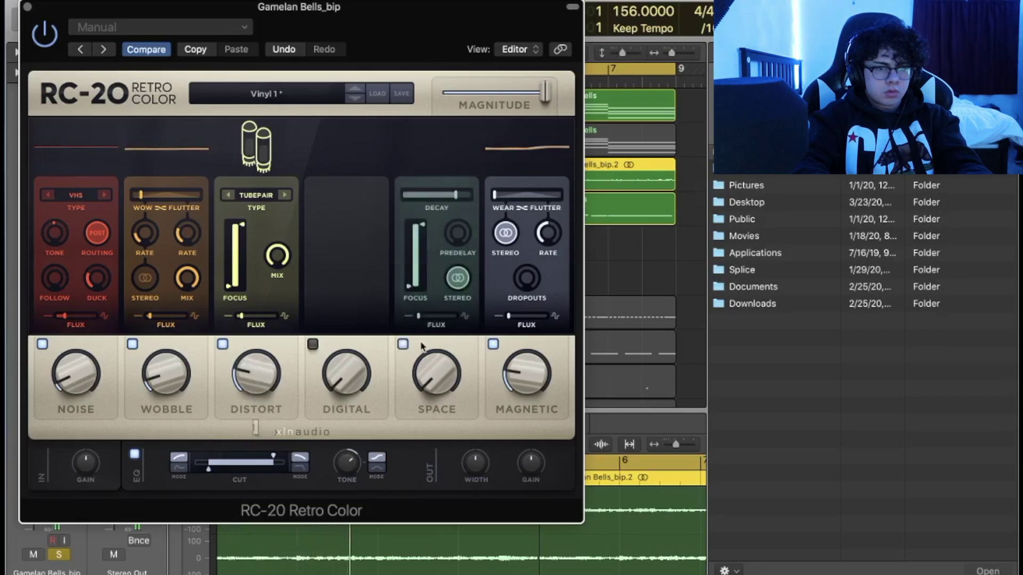
mouse_move(433, 364)
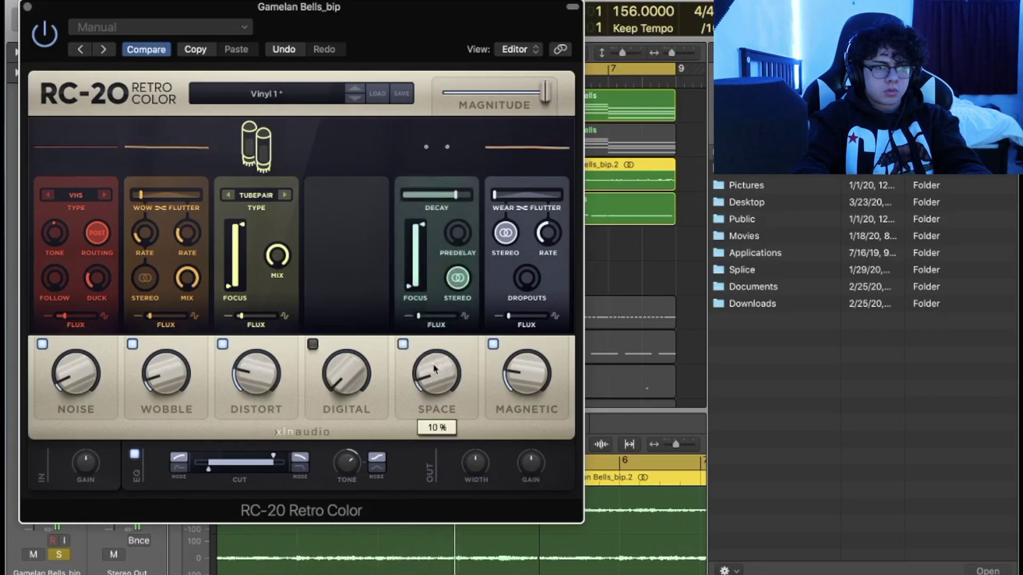
- Raise the RC-20 EQ low-cut to 119 Hz and close the plug-in window
mouse_move(148, 393)
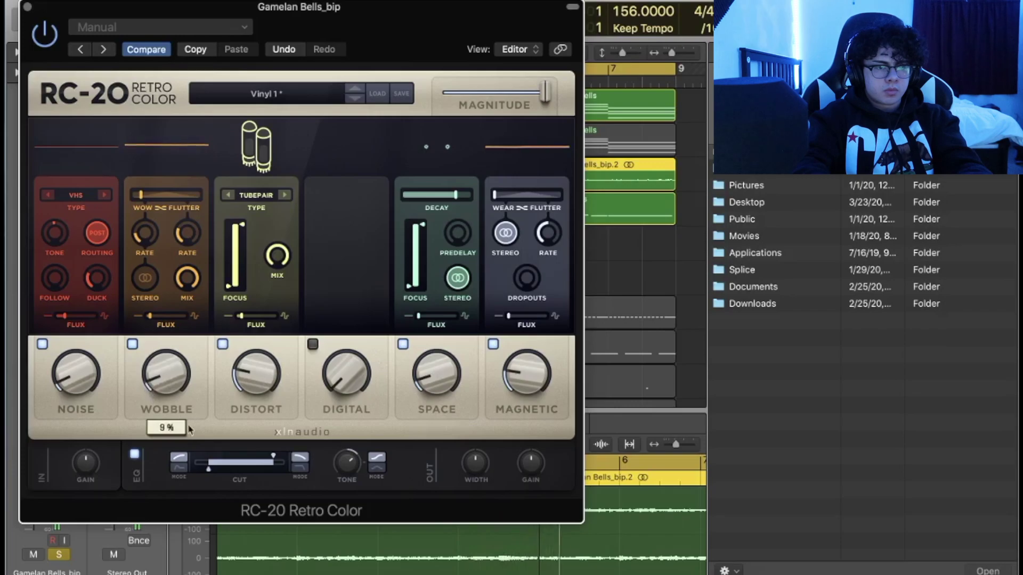
left_click_drag(212, 473, 221, 474)
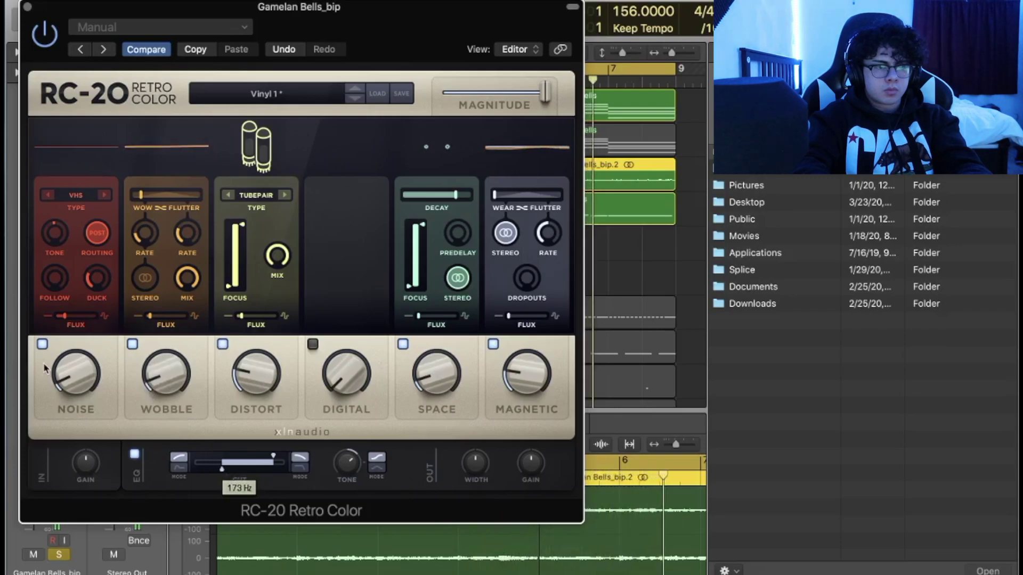
mouse_move(64, 380)
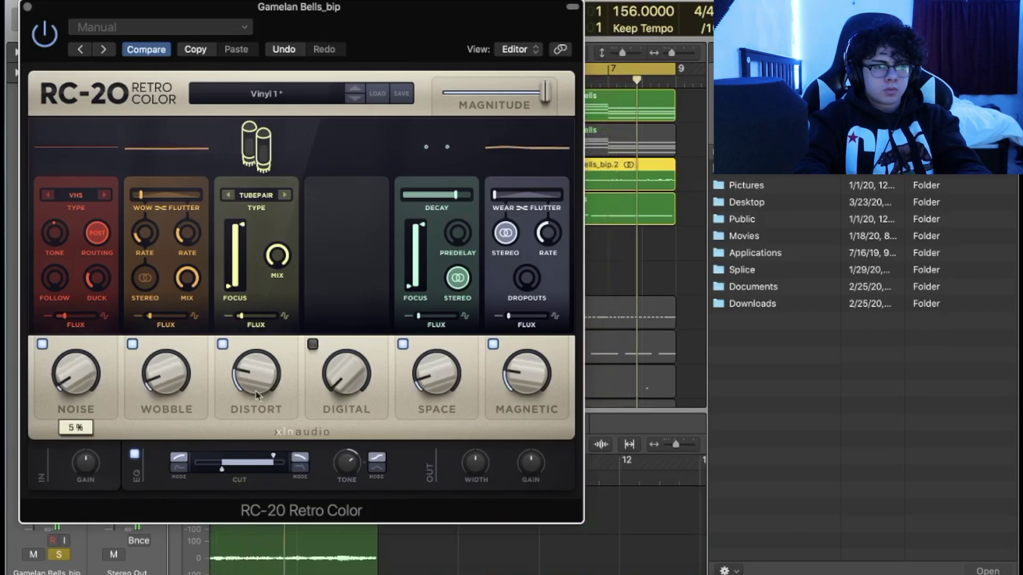
left_click(27, 6)
- In the mixer (X), copy the RC-20 insert onto the Access Codes channel, then shrink the mixer
key("x")
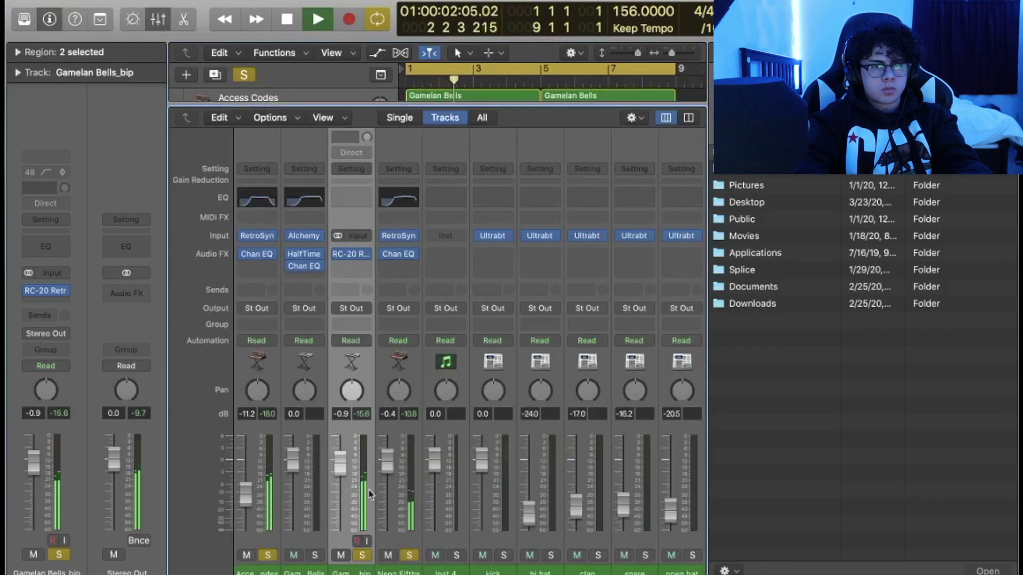
mouse_move(351, 261)
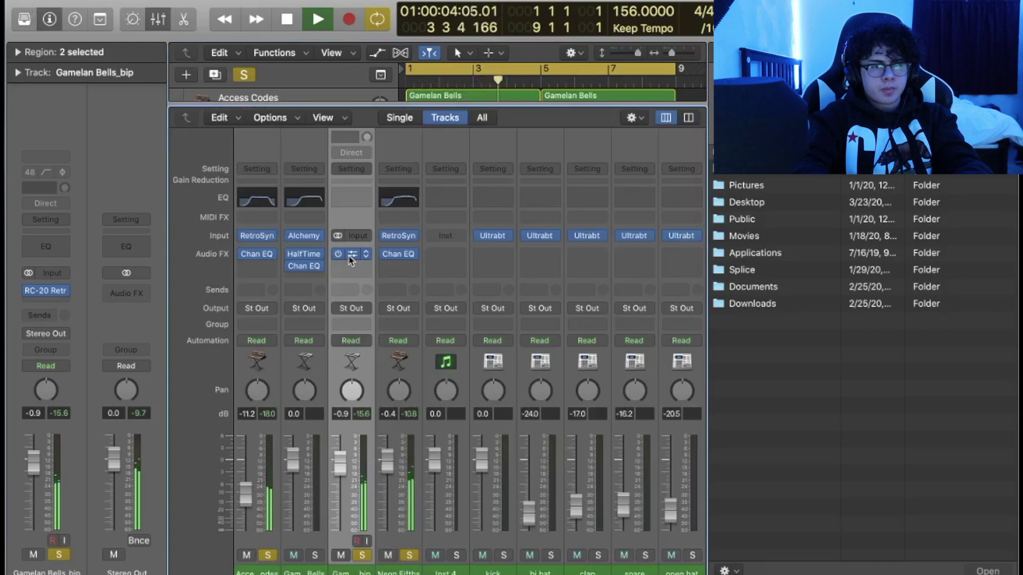
left_click_drag(352, 261, 301, 276)
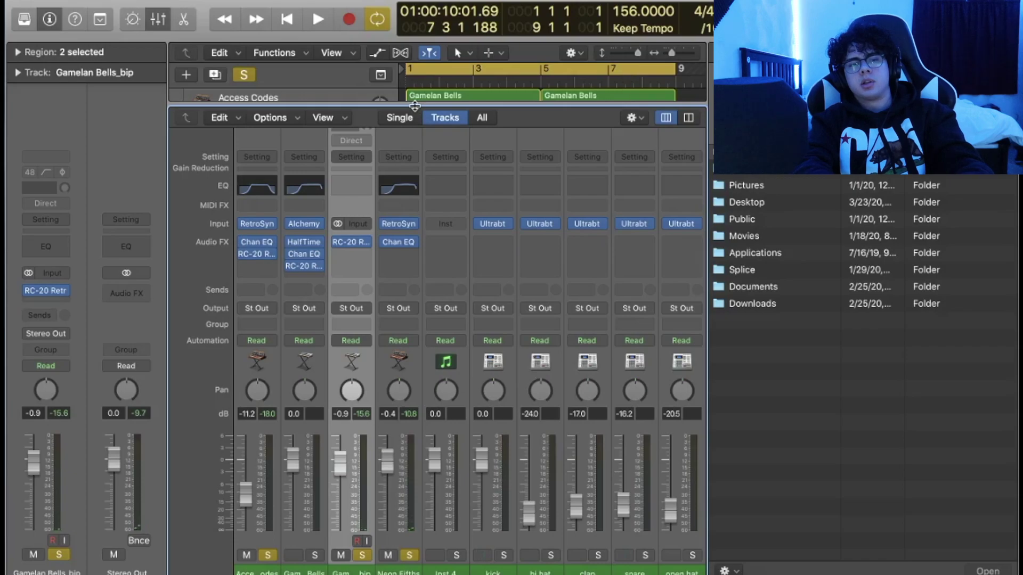
left_click_drag(415, 106, 415, 393)
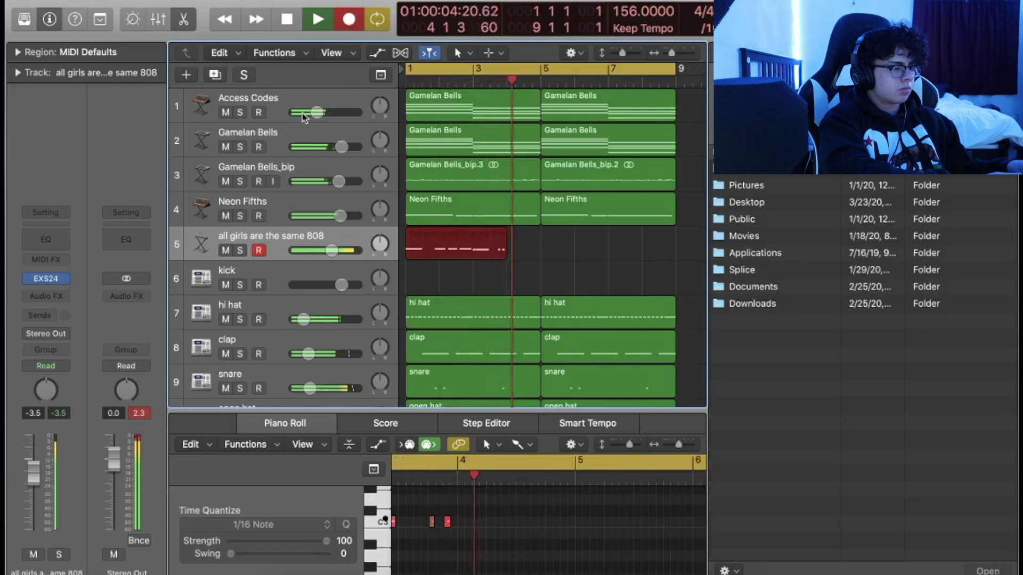
- Stop the 808 recording and raise all nine 808 notes to velocity 127
key("space")
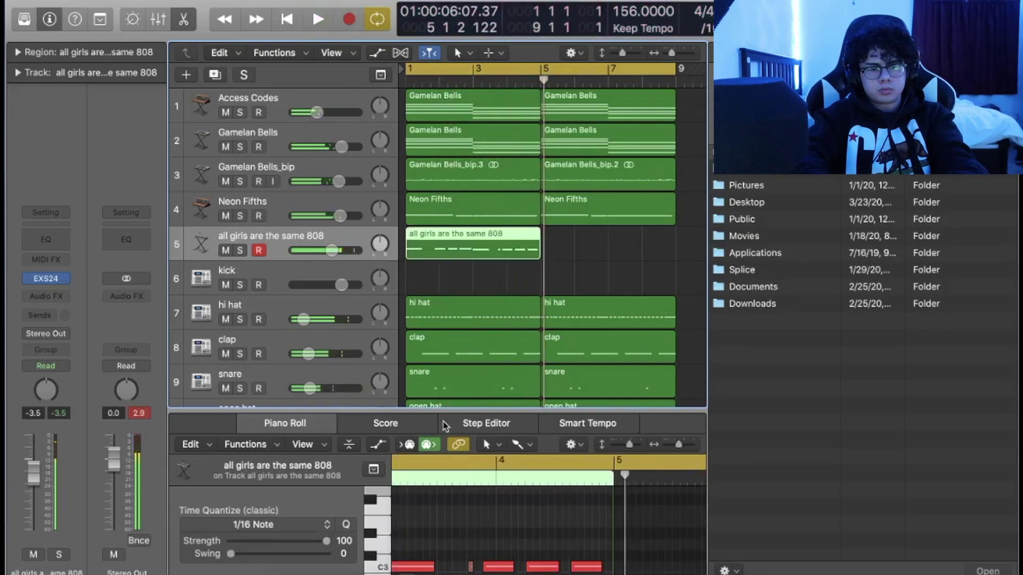
left_click(484, 501)
key("super+a")
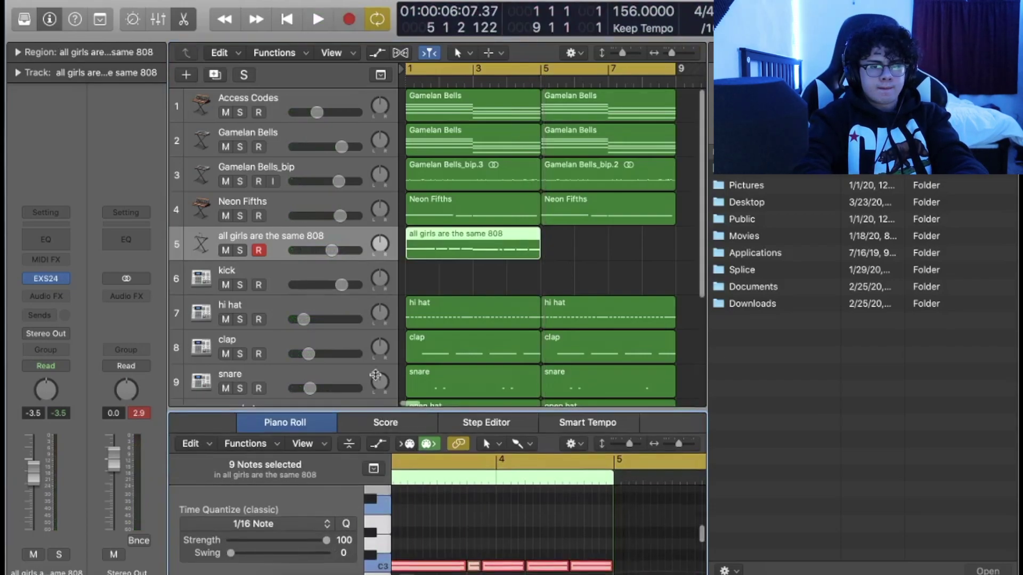
left_click_drag(376, 408, 376, 207)
left_click(377, 242)
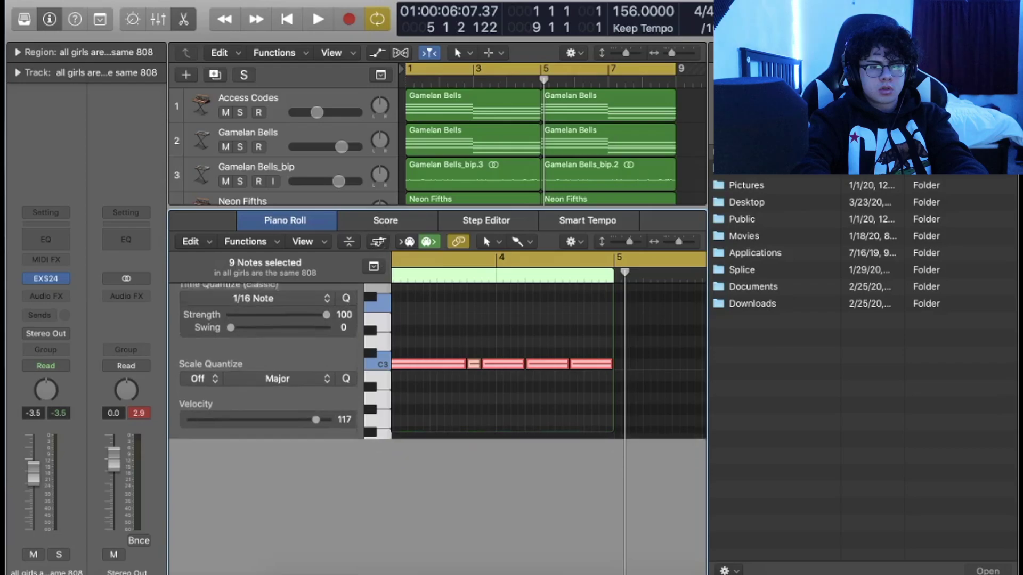
left_click_drag(464, 442, 465, 430)
- Play the beat from bar 1 to hear the louder 808, then shrink the note editor
key("space")
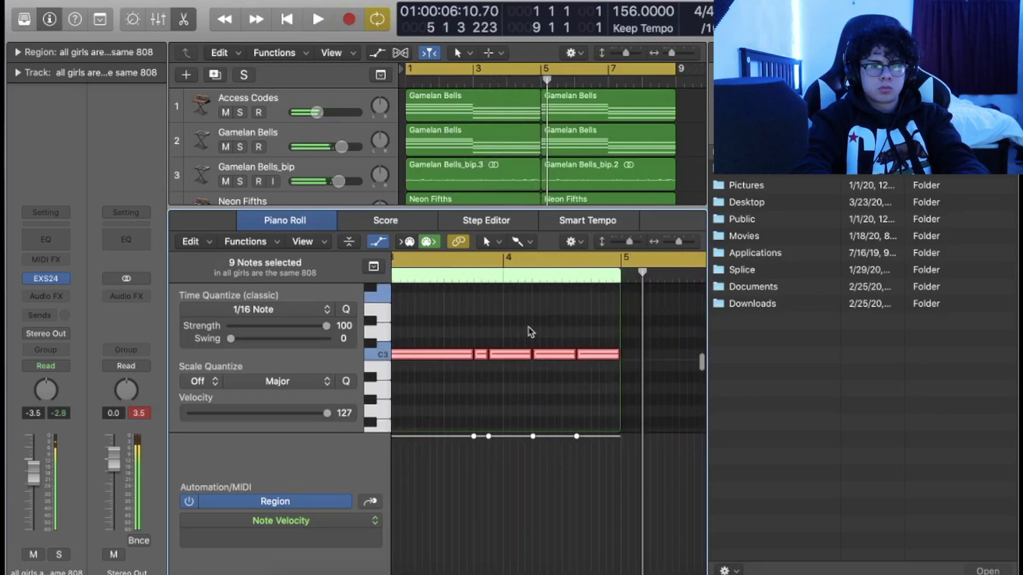
key("Return")
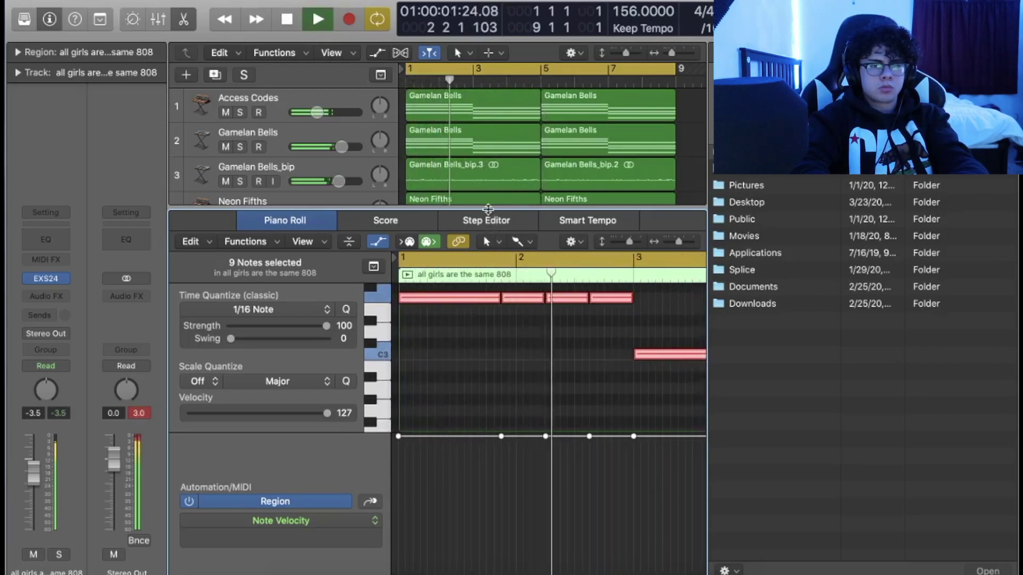
left_click_drag(488, 209, 488, 478)
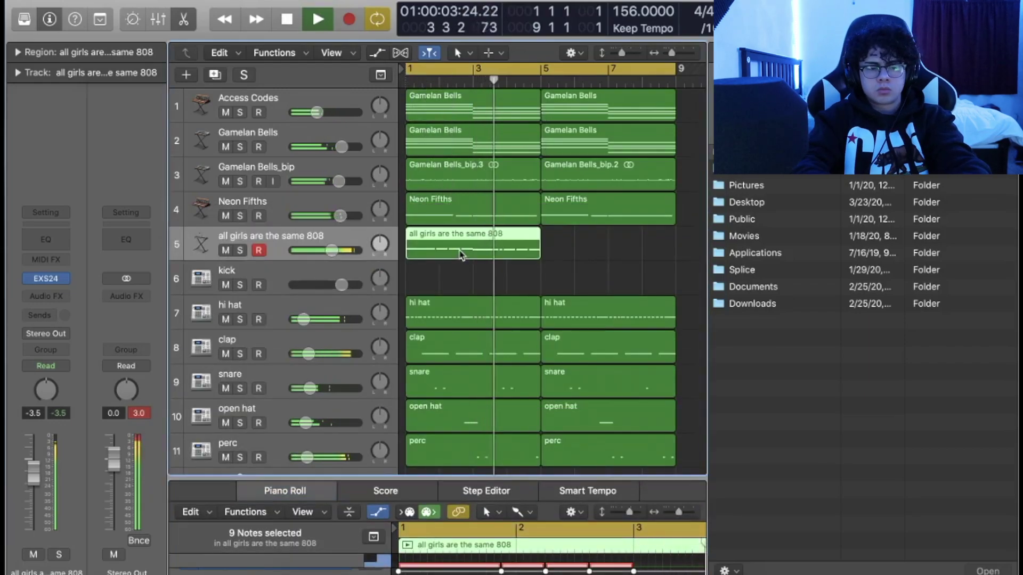
- Repeat the 808 region at bar 5, lower the 808 track to -4.8 dB, and select the kick track
key("super+r")
left_click_drag(315, 256, 314, 274)
left_click(314, 274)
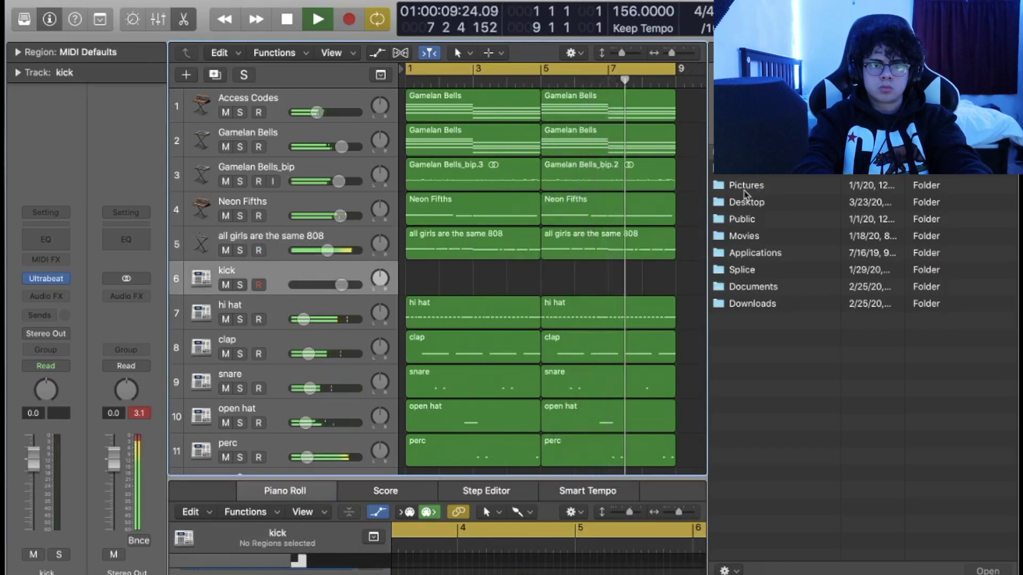
- Browse to Desktop > DRUMS 2 USE, try a kick sample on the kick track, and select the first Gamelan Bells region
double_click(742, 202)
double_click(751, 186)
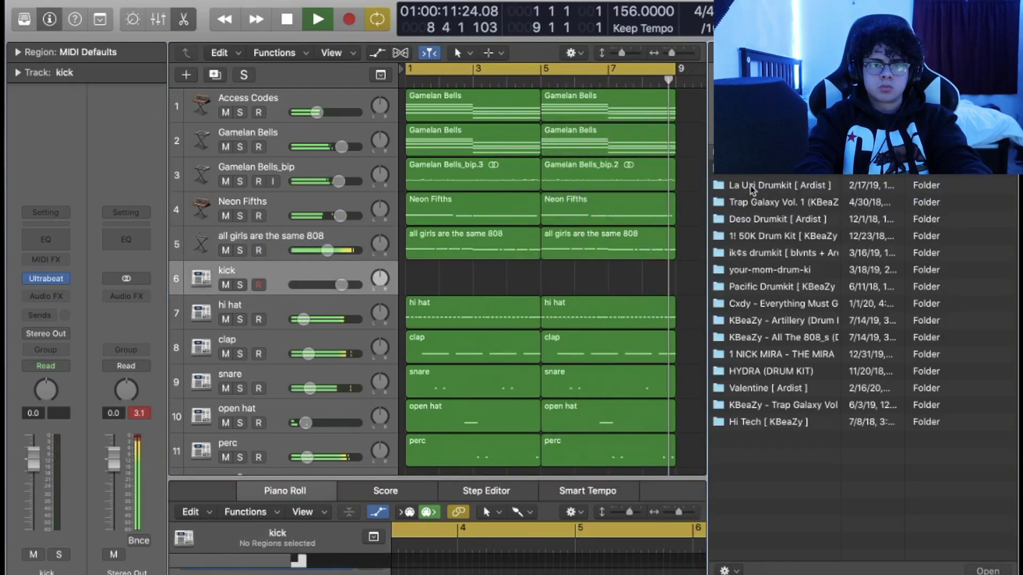
left_click_drag(771, 235, 472, 261)
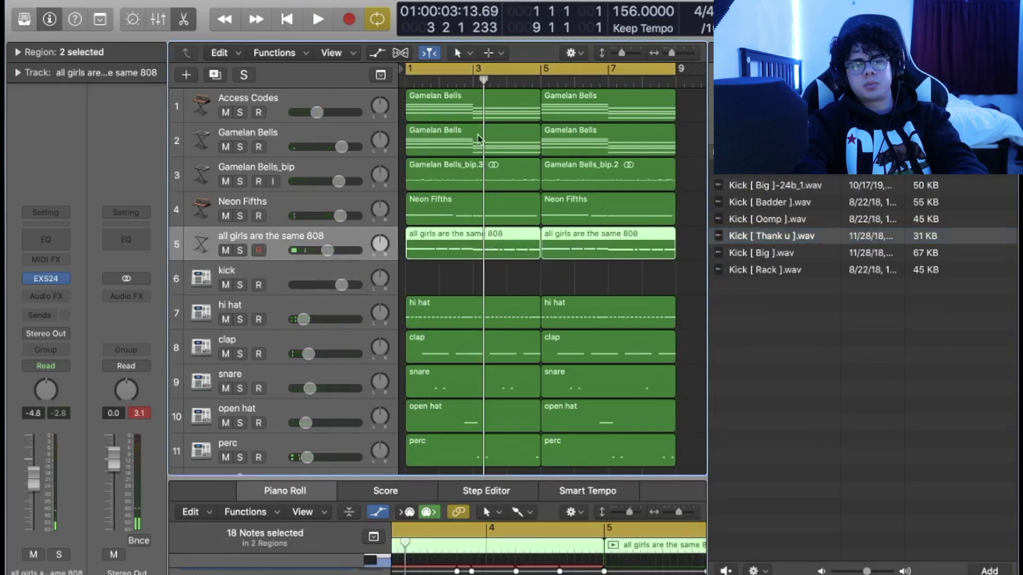
left_click(479, 139)
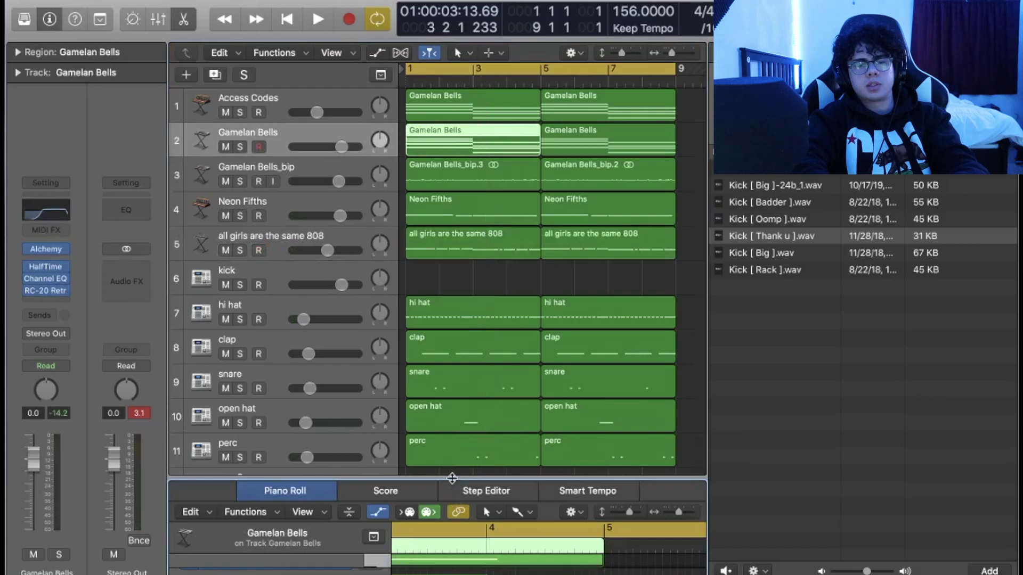
- Zoom the editor to bars 1–5 and set a Gamelan Bells note near C3 to velocity 50
left_click_drag(452, 486, 452, 147)
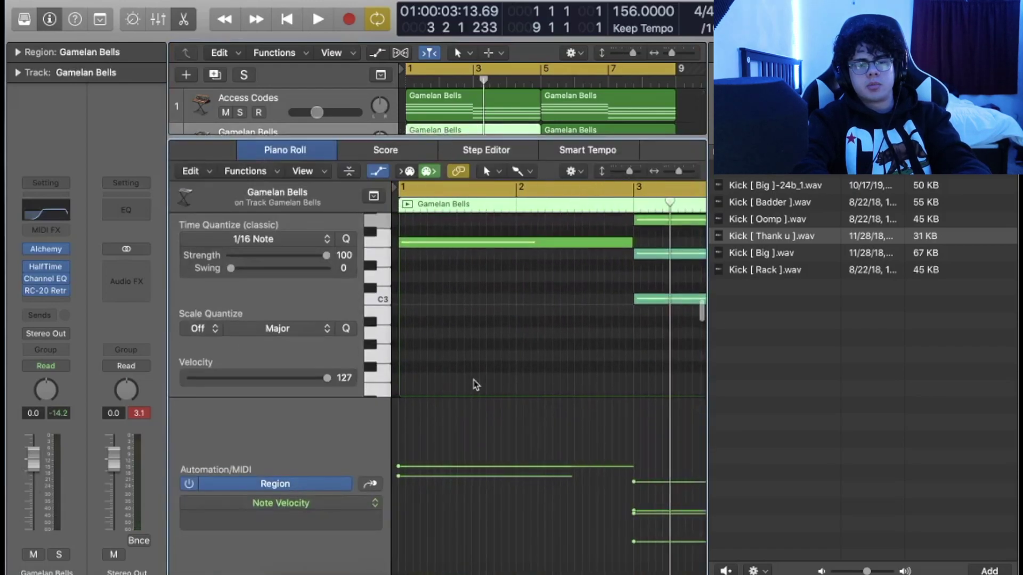
key("z")
scroll(459, 320, "up", 3)
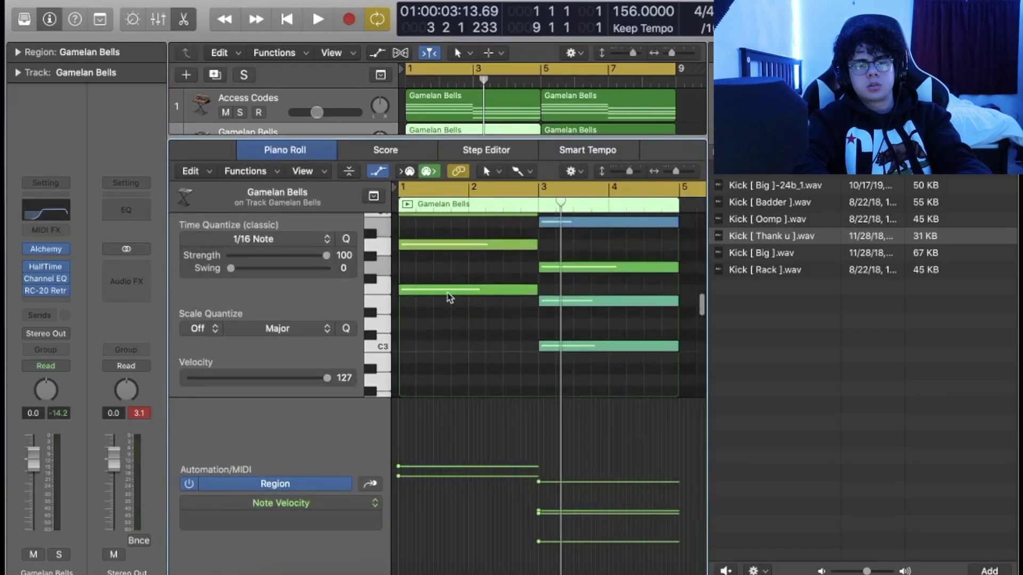
left_click(448, 293)
left_click(585, 358)
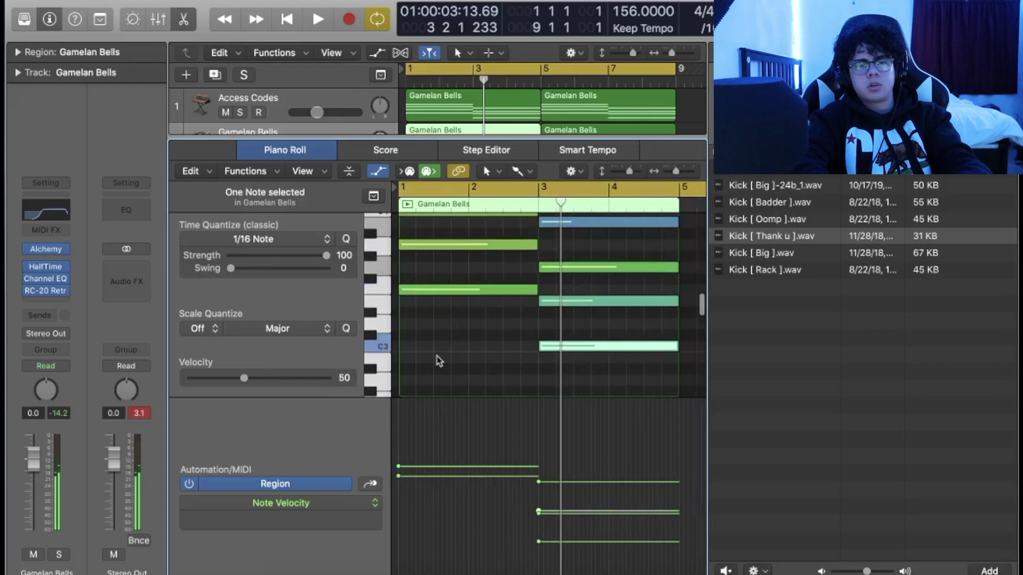
- Check both 808 regions in the Step Editor and Piano Roll, start playback, and select the kick track
left_click(468, 150)
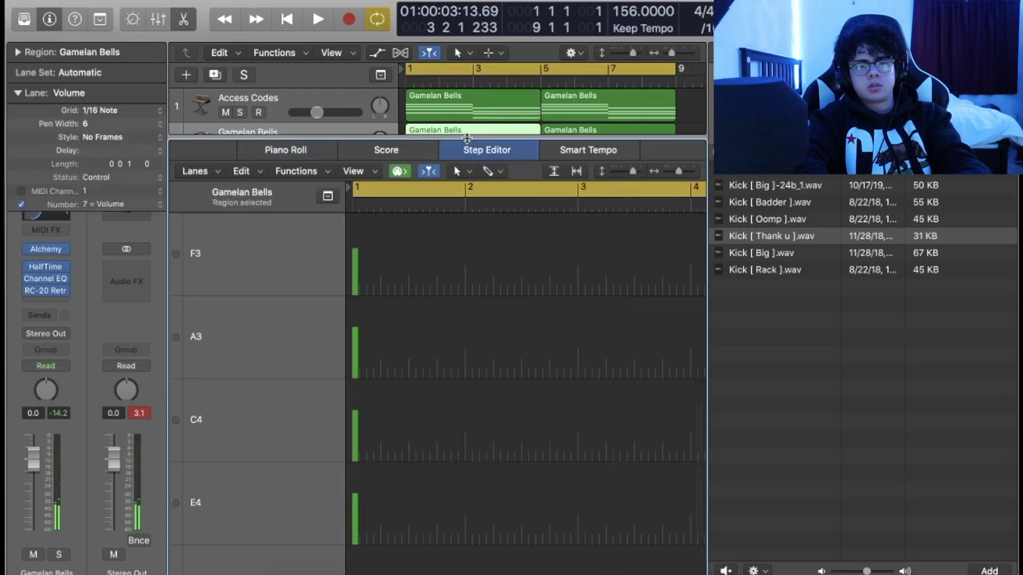
left_click(588, 253)
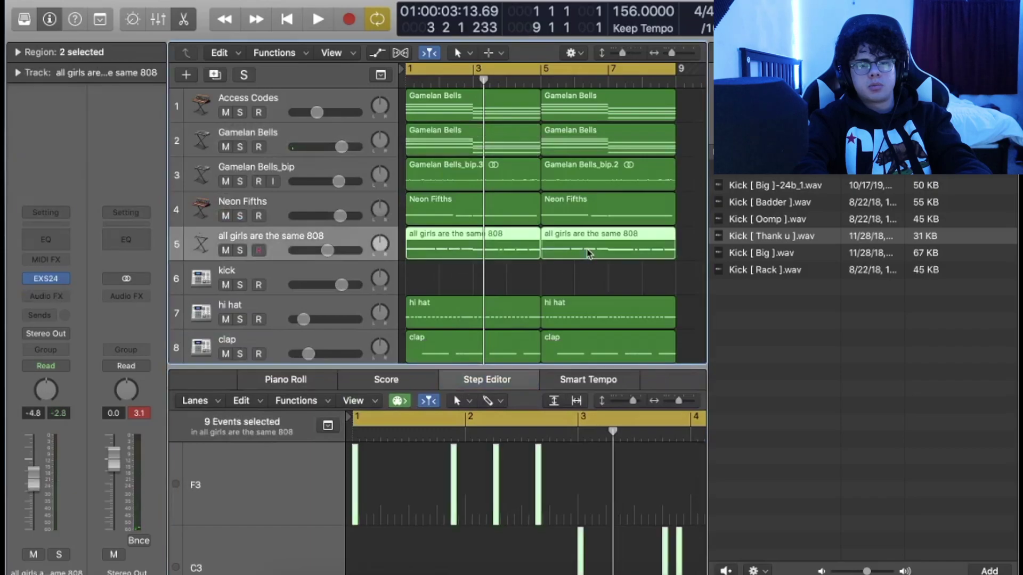
left_click(330, 380)
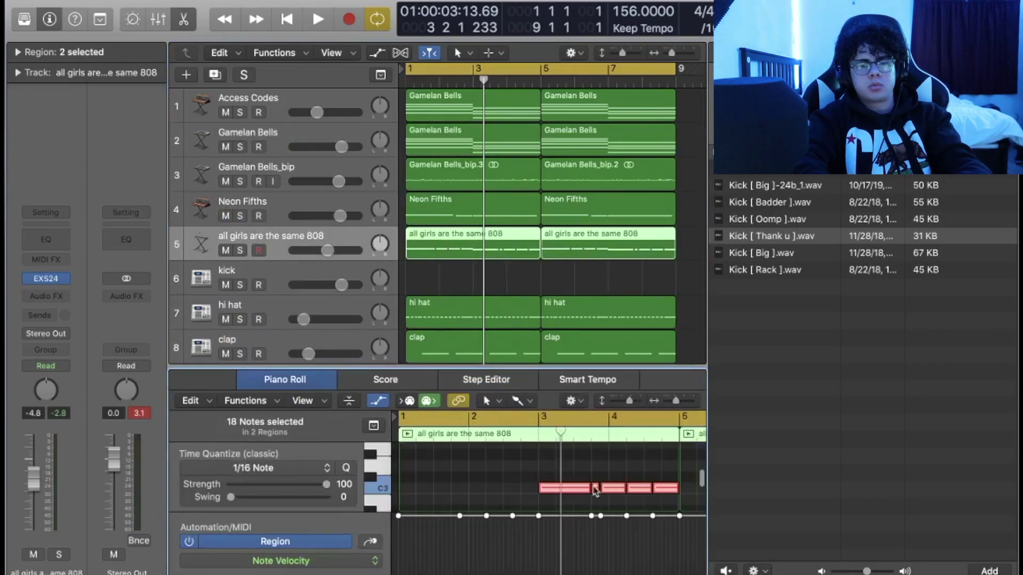
scroll(550, 489, "up", 3)
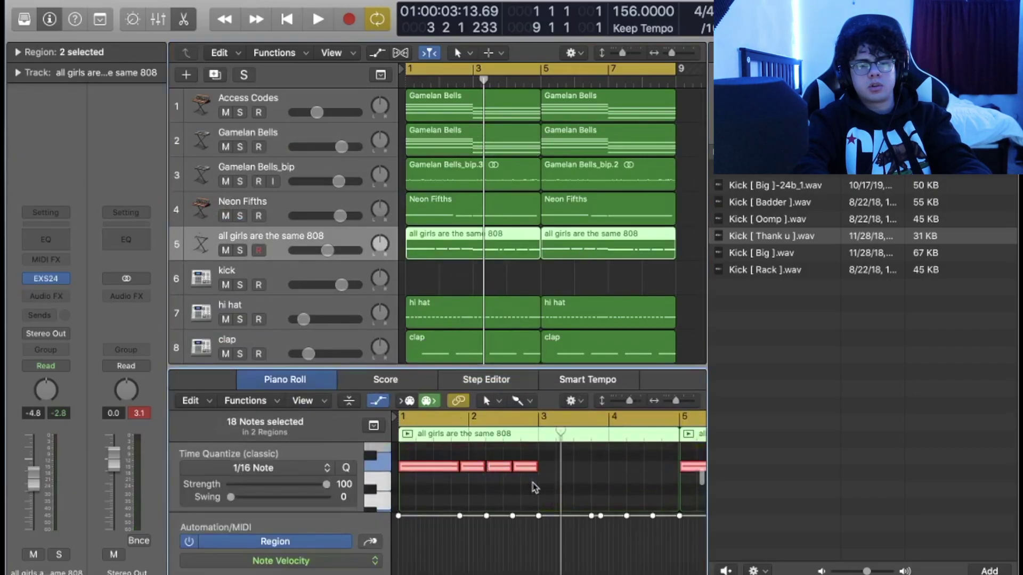
scroll(549, 487, "down", 2)
key("space")
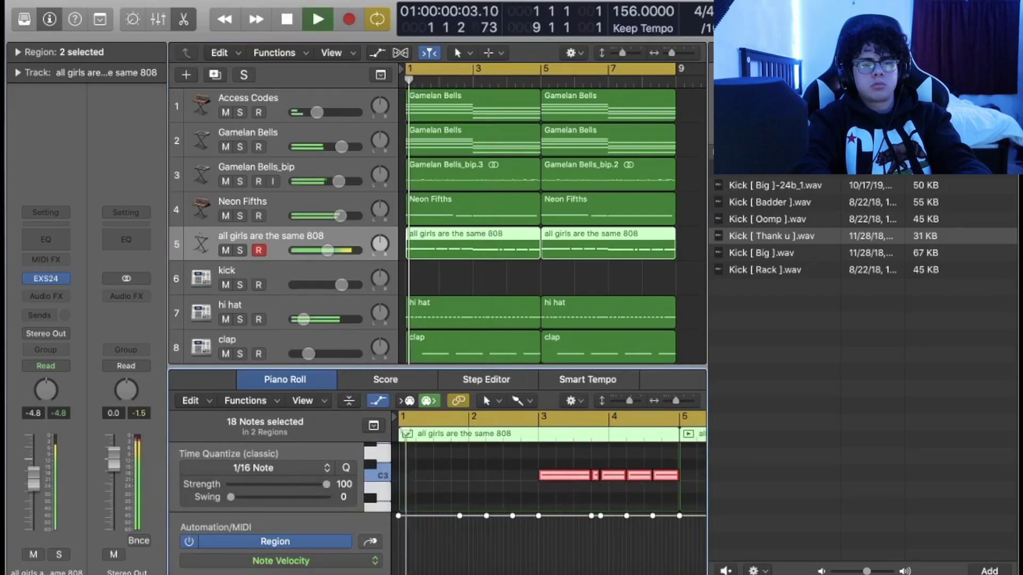
left_click(178, 282)
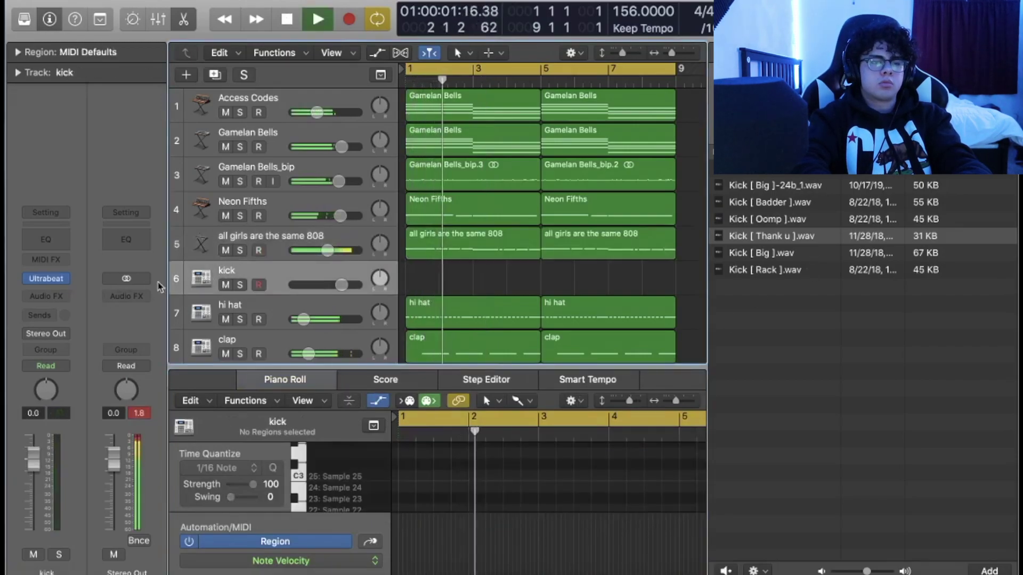
- Load a kick .wav sample into Ultrabeat's Sample 13 sound on the kick track
left_click(45, 278)
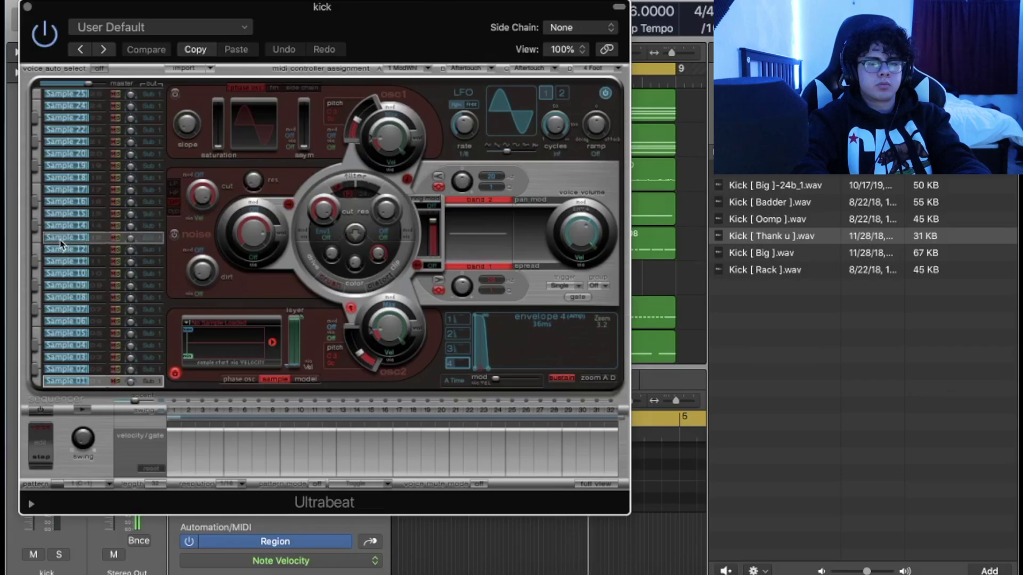
left_click(83, 246)
left_click_drag(761, 258, 254, 336)
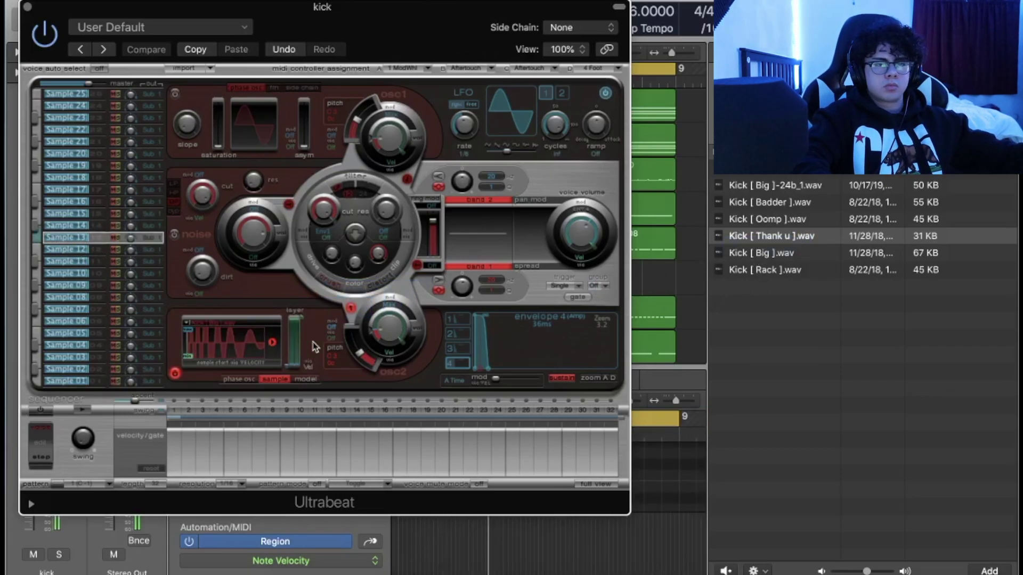
double_click(415, 20)
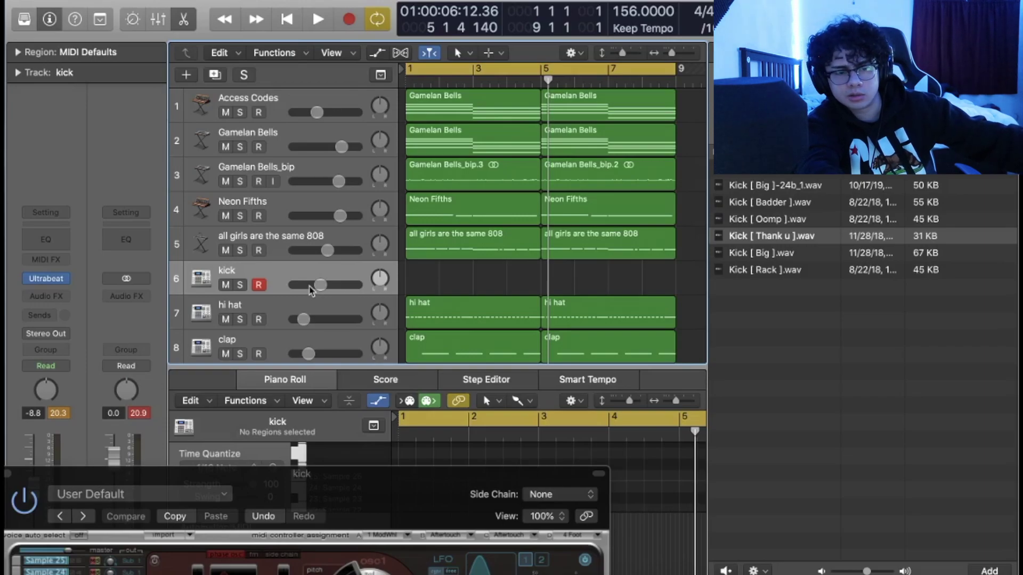
- Record a four-bar kick pattern and close the Ultrabeat window
key("r")
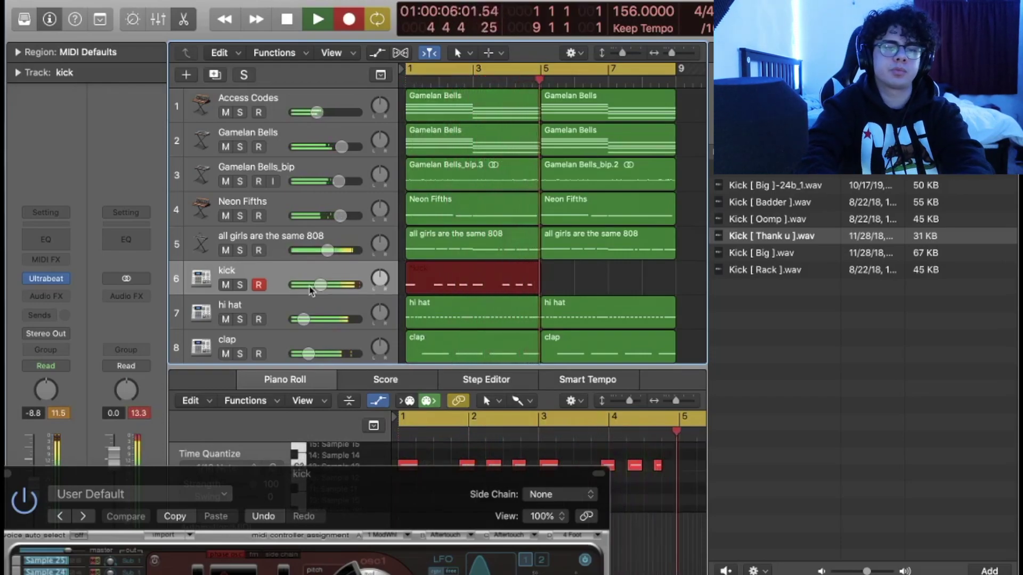
key("space")
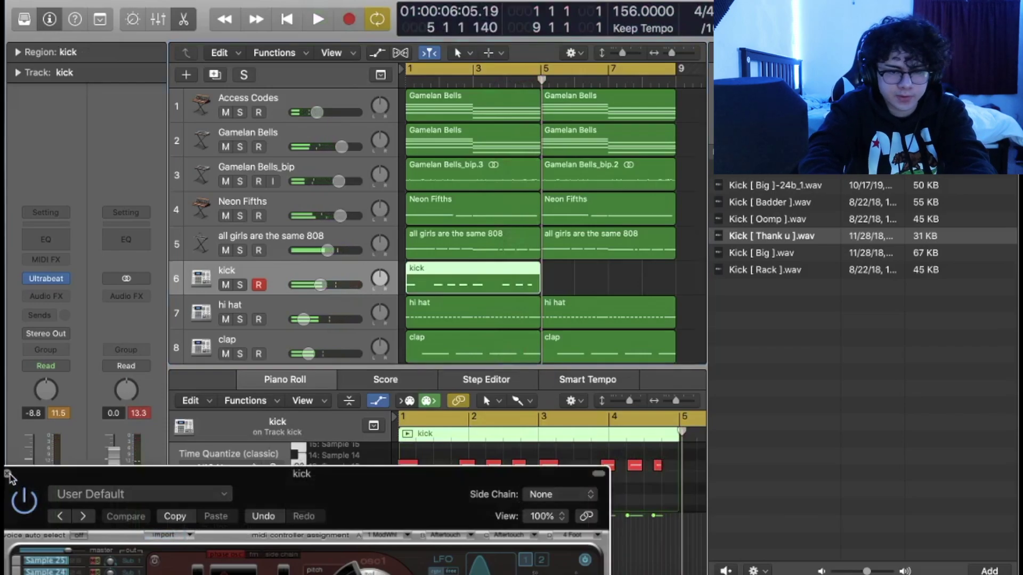
left_click(8, 473)
- Select all kick notes, stop the perc2 recording, and stretch the perc2 region to bar 9
left_click(497, 500)
key("super+a")
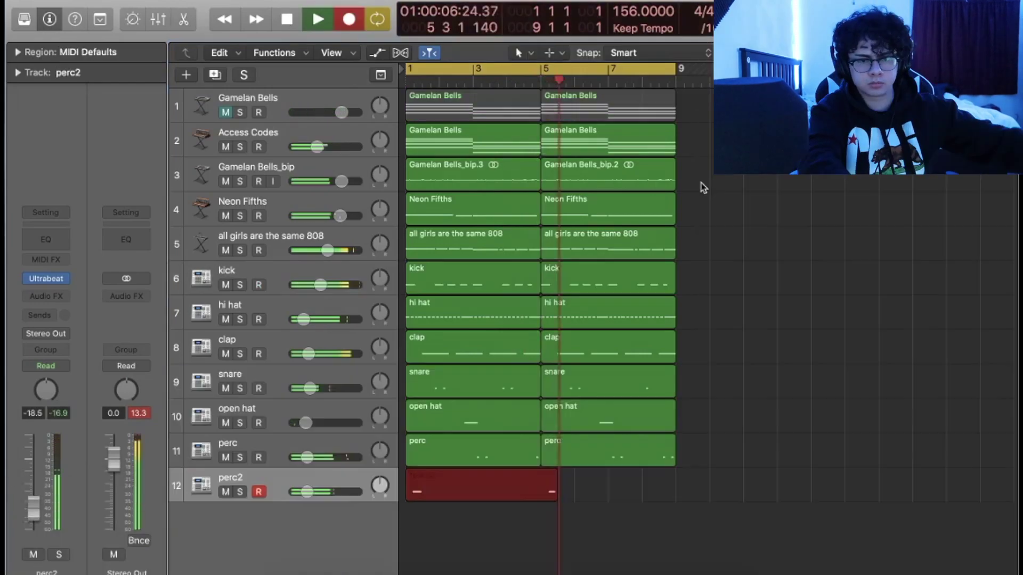
key("space")
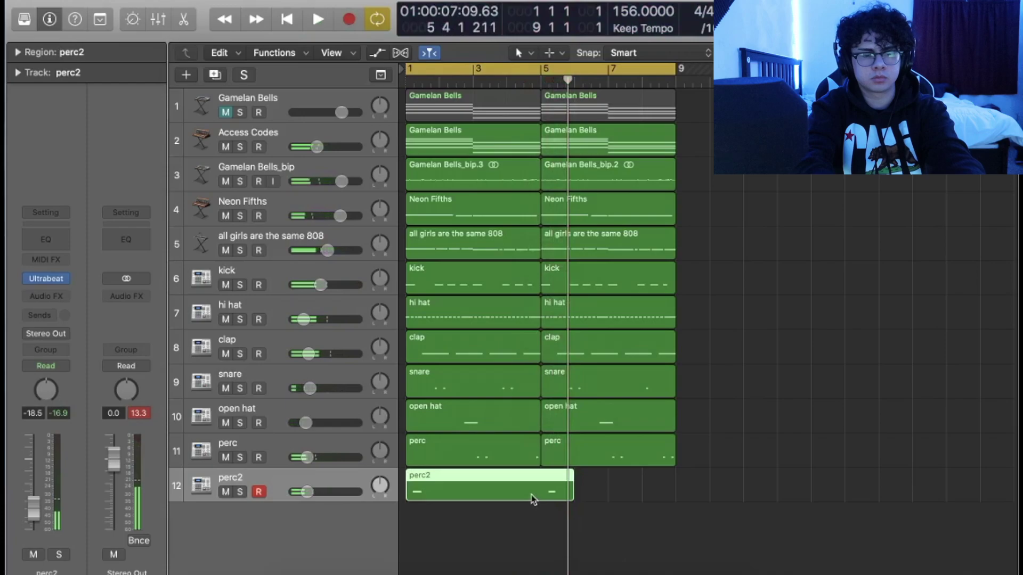
left_click_drag(570, 494, 675, 496)
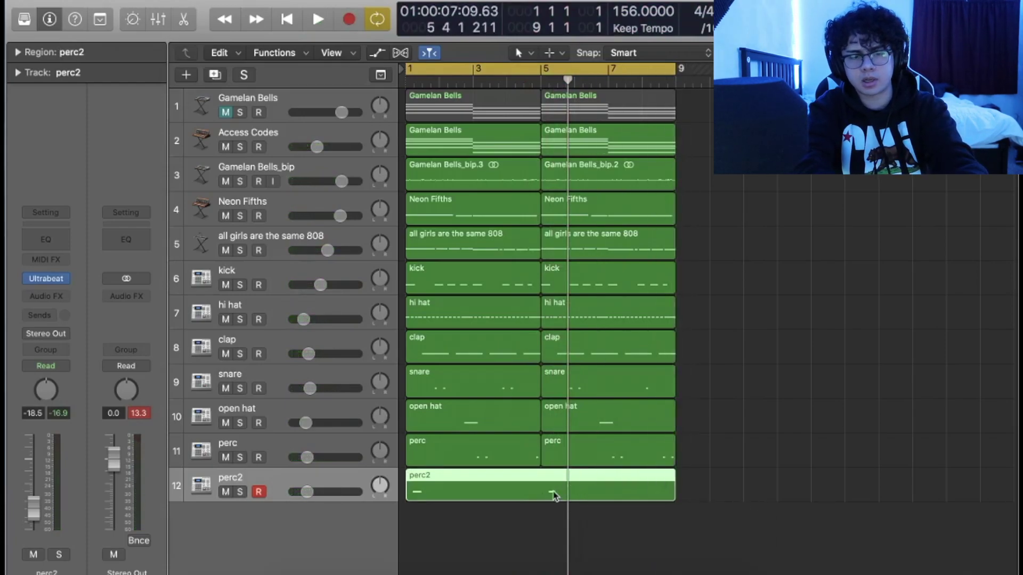
- Lower the perc2 track to -20 dB during playback, close the editor, and select the first perc region
double_click(554, 495)
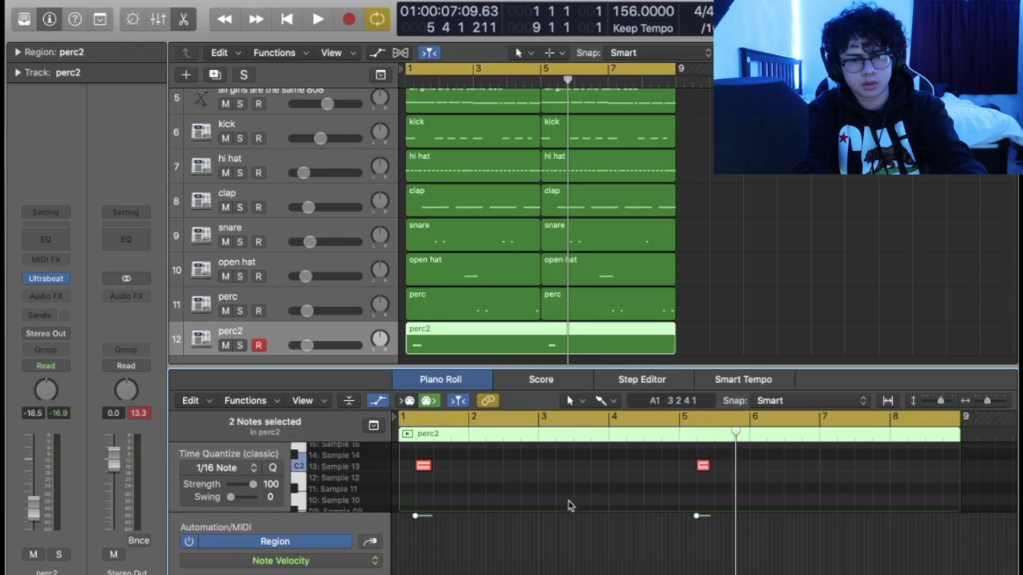
left_click(571, 506)
key("space")
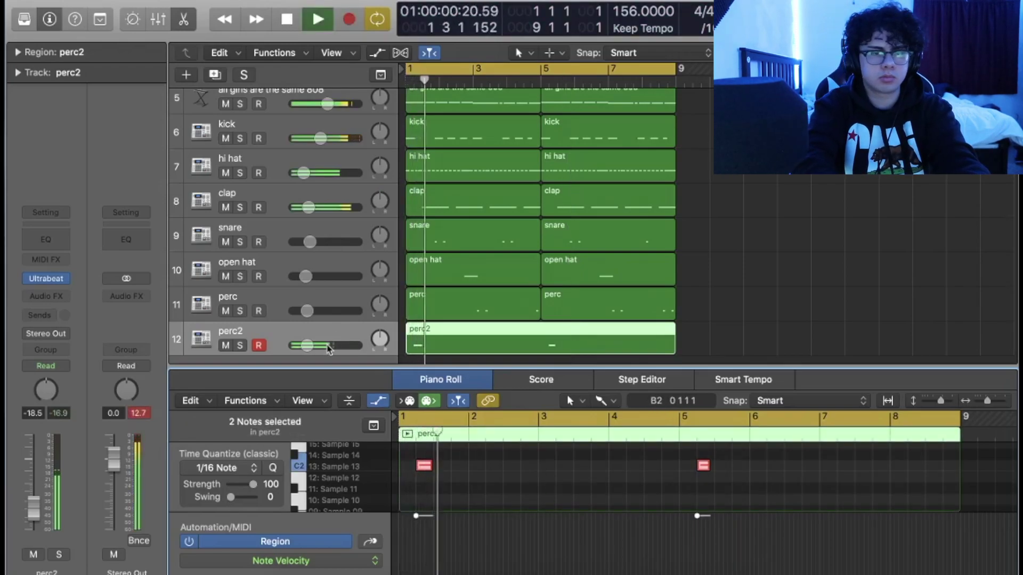
left_click_drag(306, 346, 313, 349)
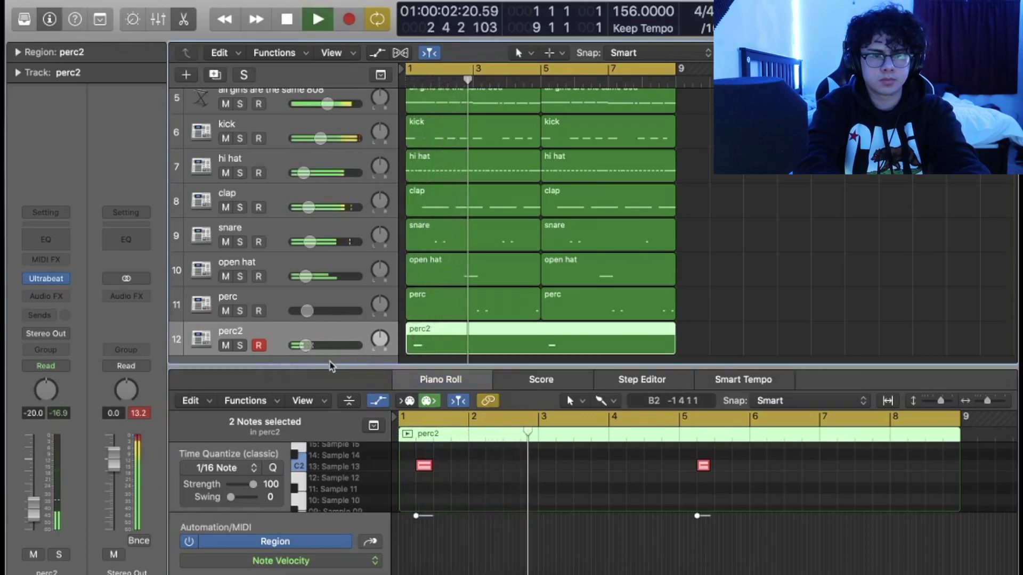
left_click_drag(331, 365, 330, 564)
key("space")
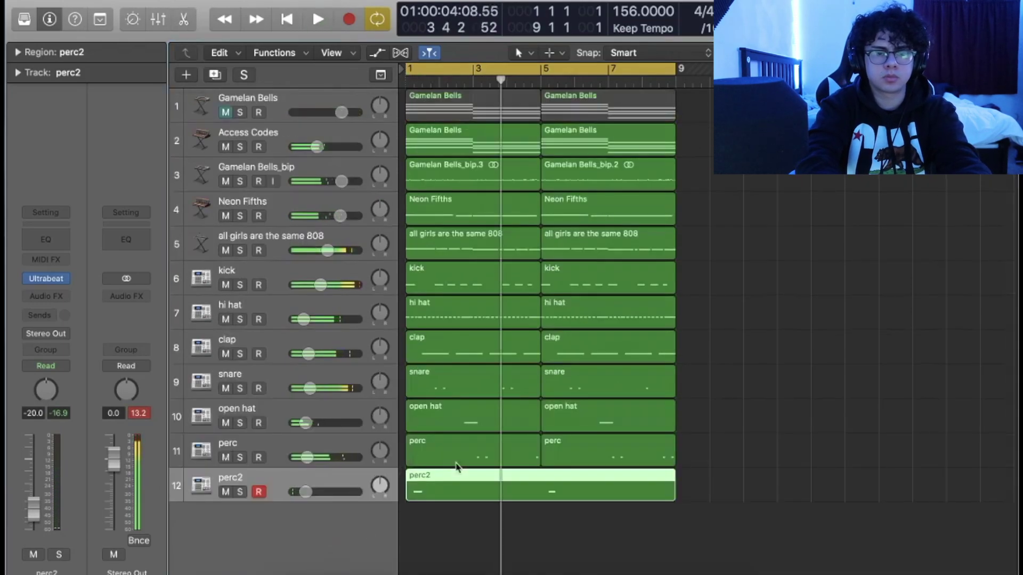
left_click(507, 452)
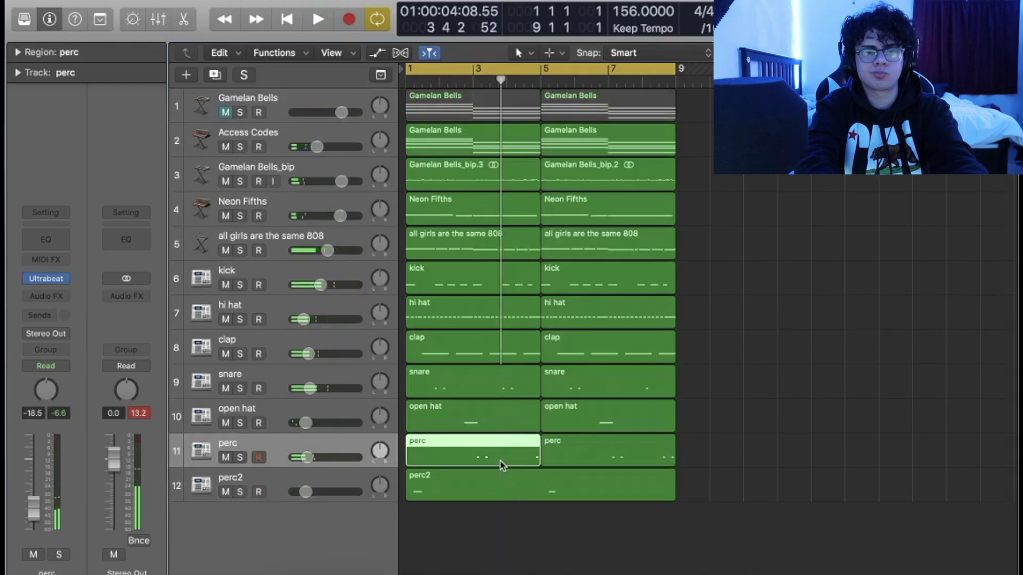
- Pencil an extra Sample 13 hit near bar 3 in the perc region and audition it
double_click(500, 465)
left_click(574, 481)
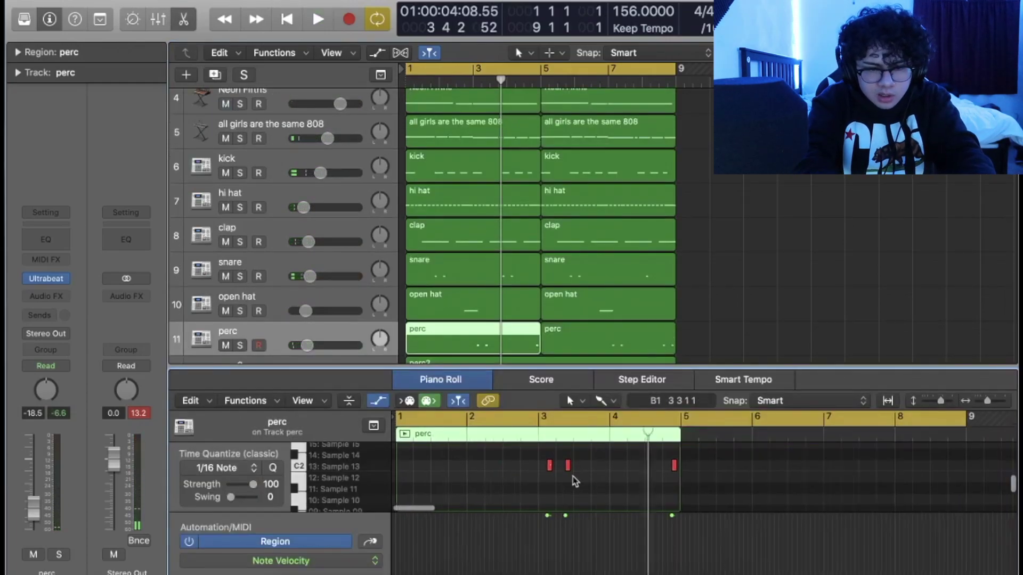
scroll(573, 481, "up", 5)
left_click(491, 467)
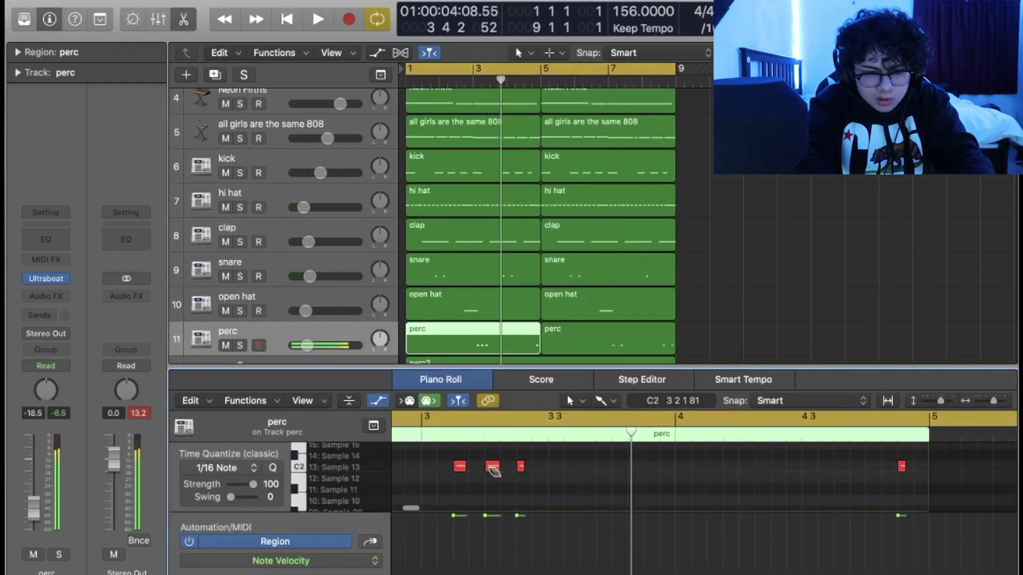
key("space")
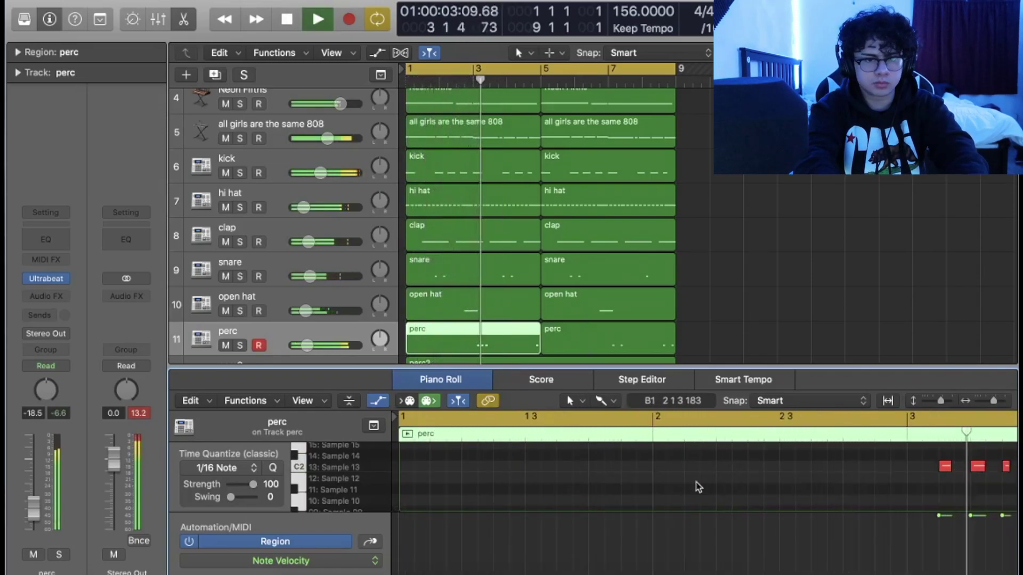
key("space")
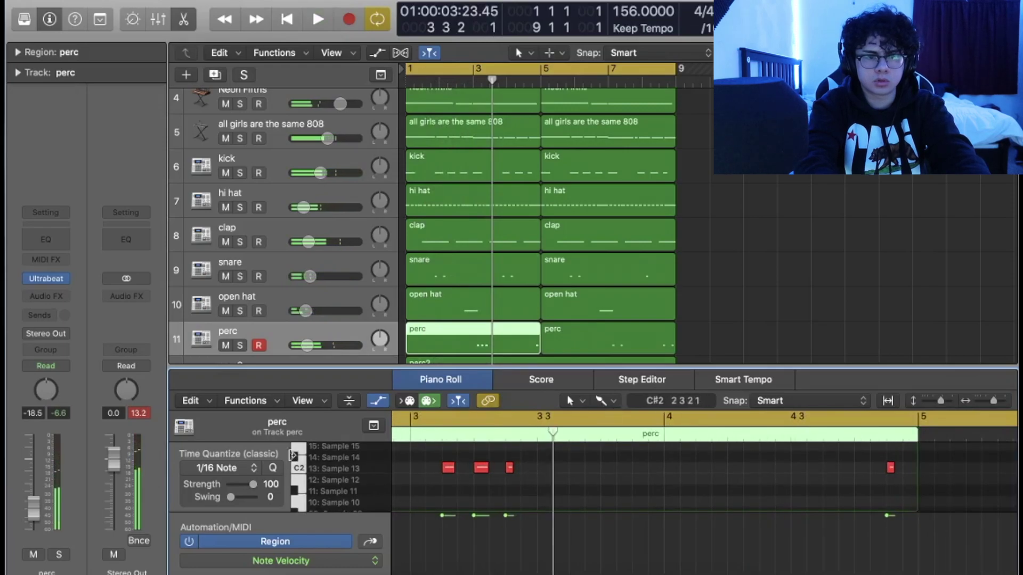
- Set Time Quantize to 1/32 Note, delete both perc regions, and record three quick hits
left_click(231, 467)
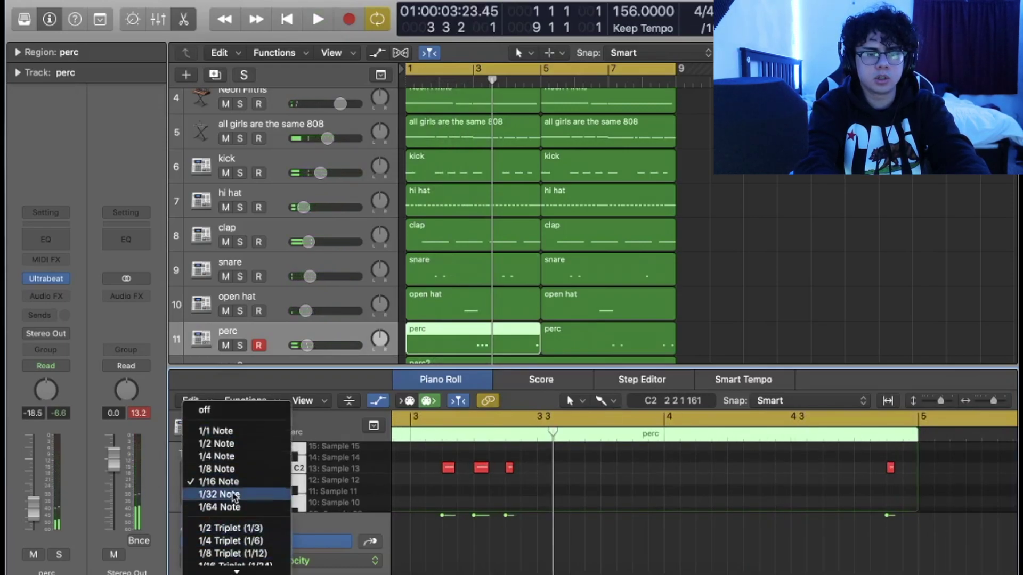
left_click(240, 492)
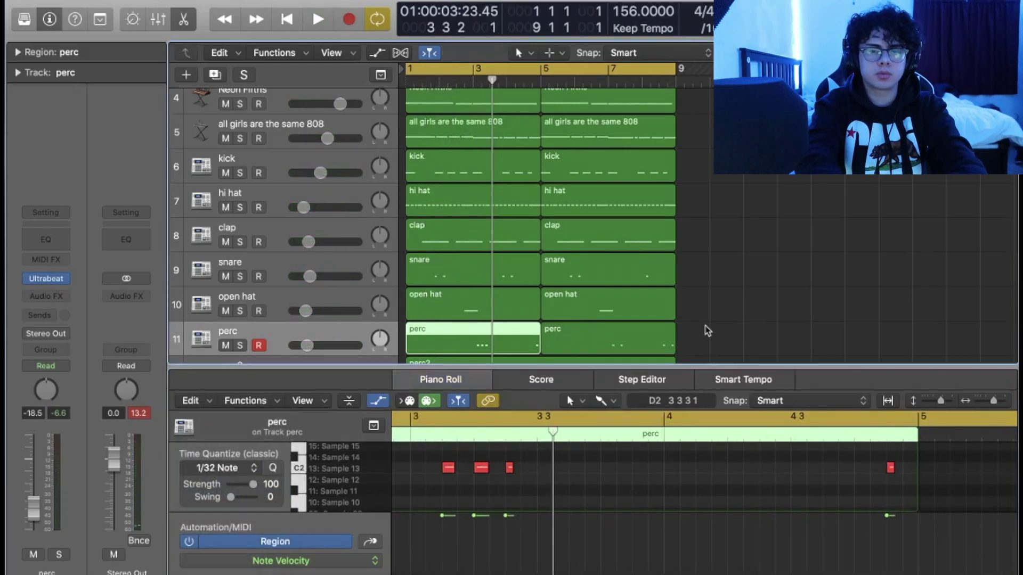
left_click_drag(705, 328, 482, 336)
key("Delete")
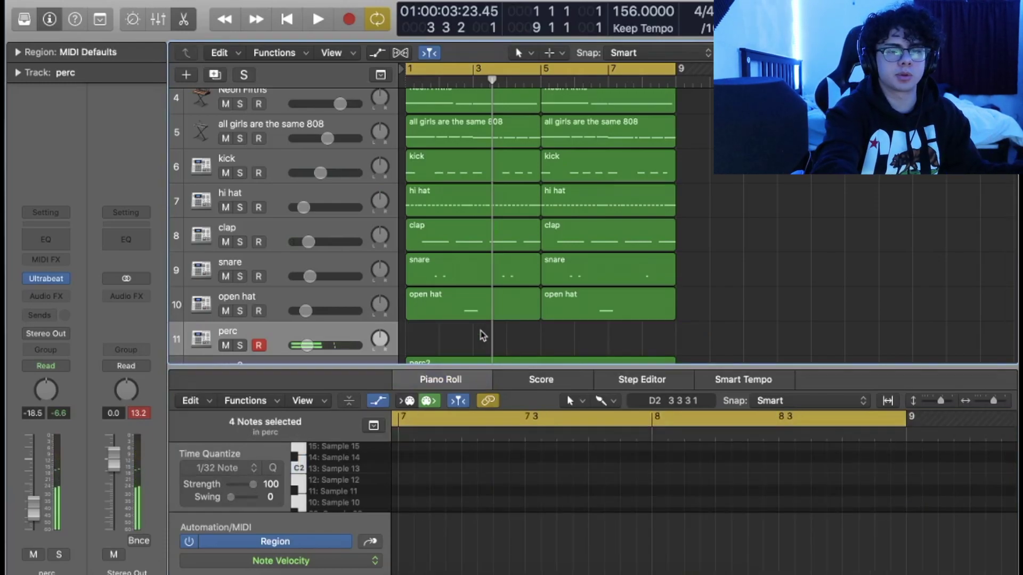
key("r")
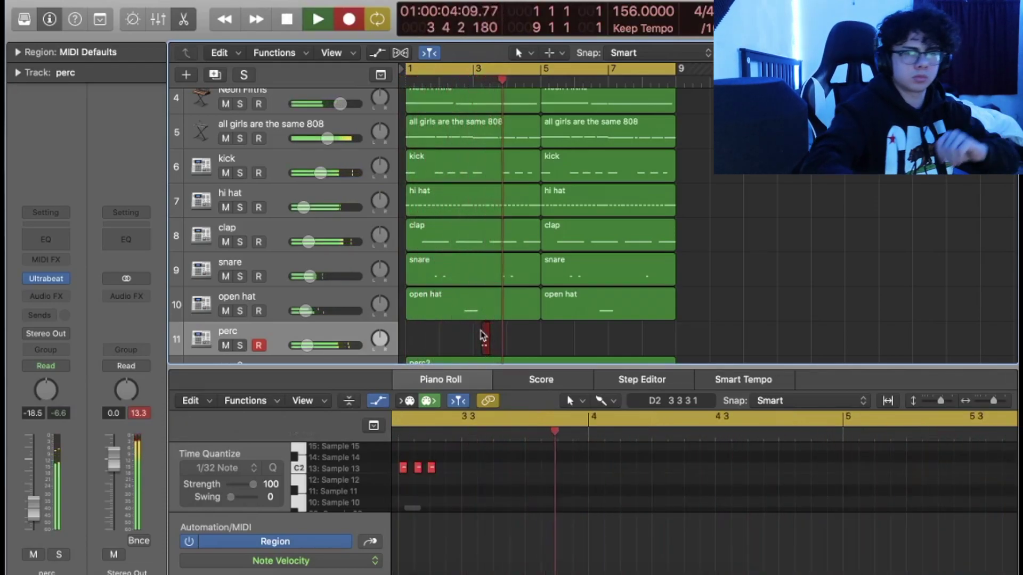
key("space")
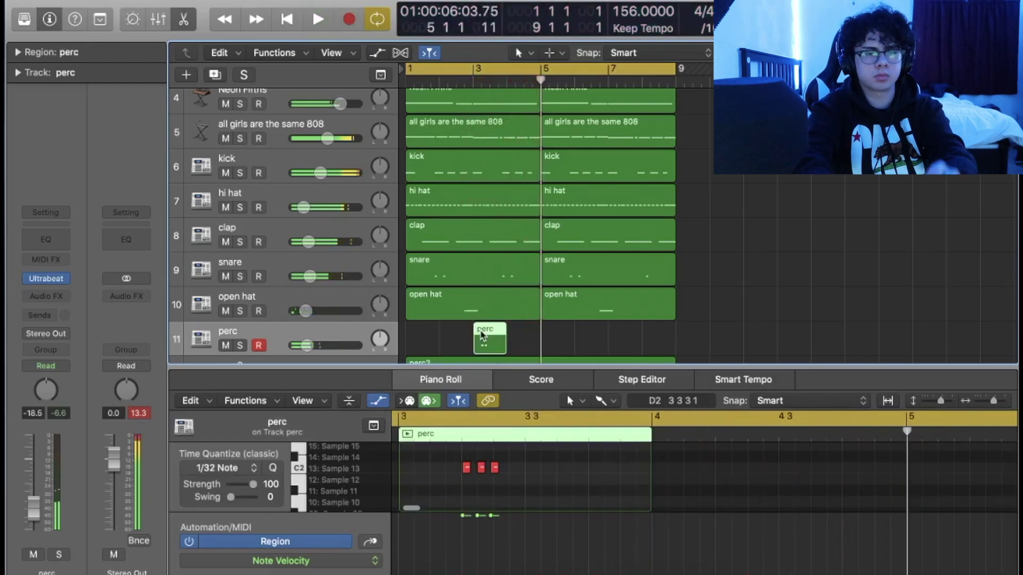
- Extend the new perc region's start earlier, audition the beat, and close the drum instrument window
left_click_drag(475, 349, 427, 346)
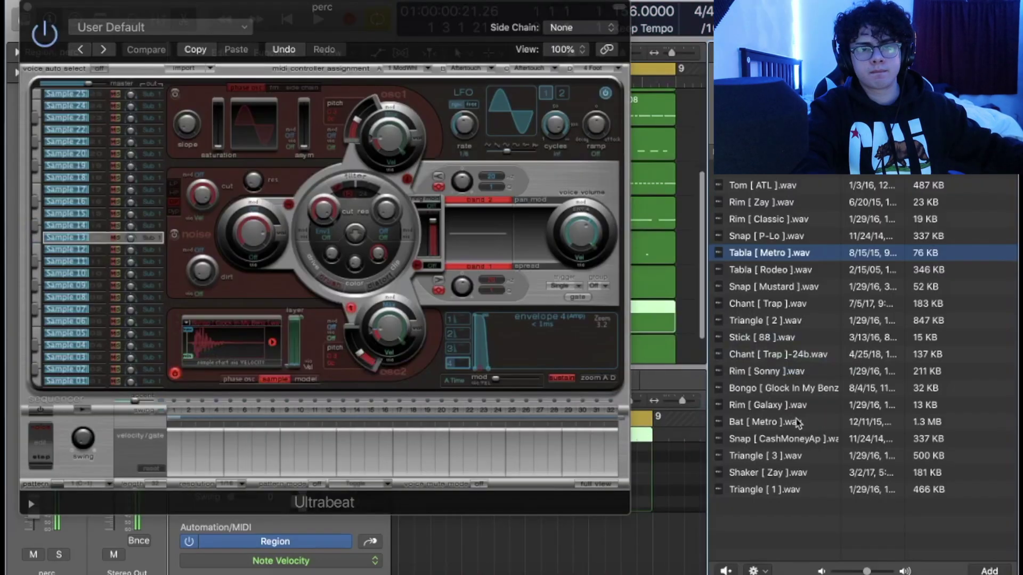
key("space")
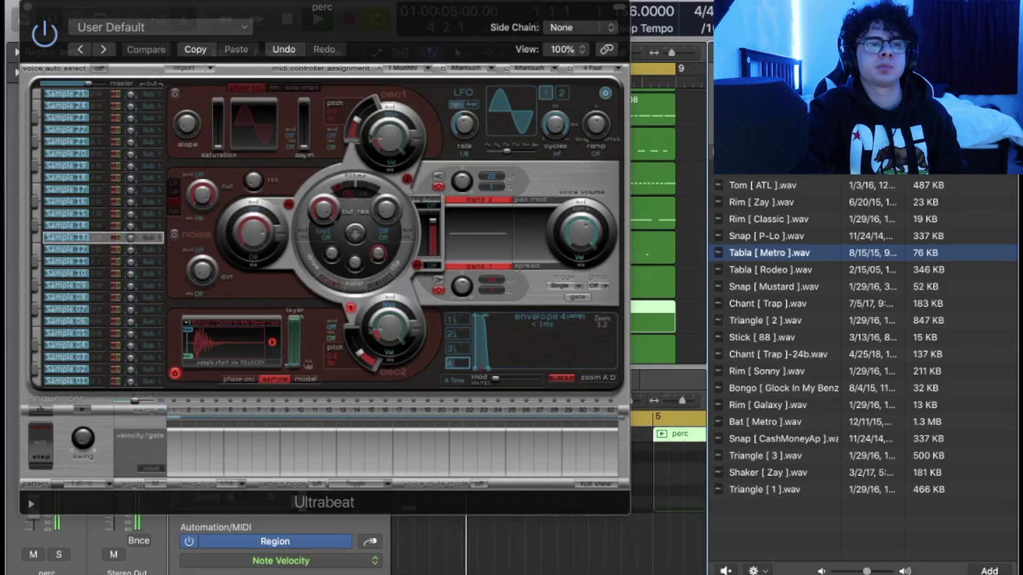
left_click(30, 8)
left_click(29, 8)
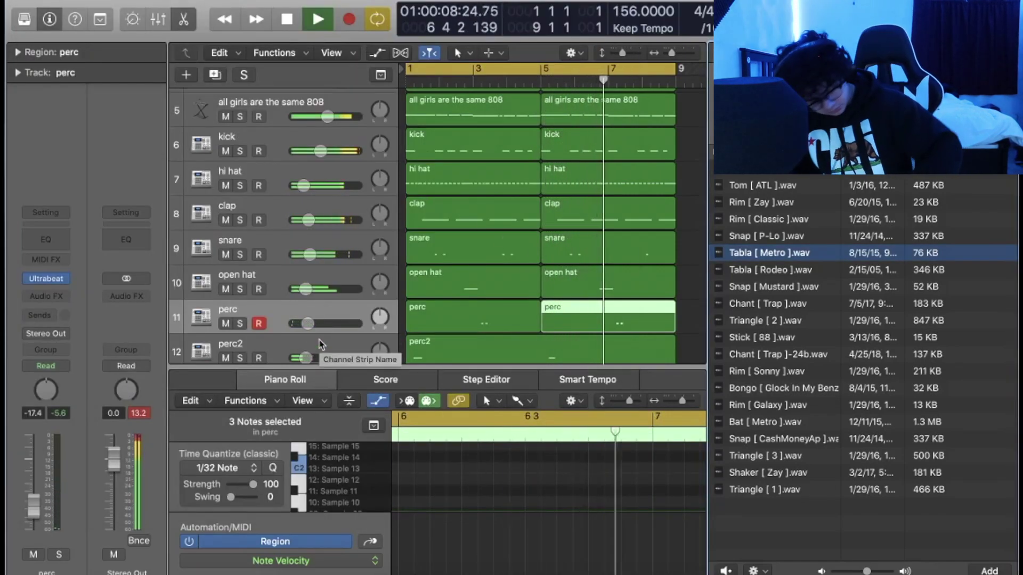
key("space")
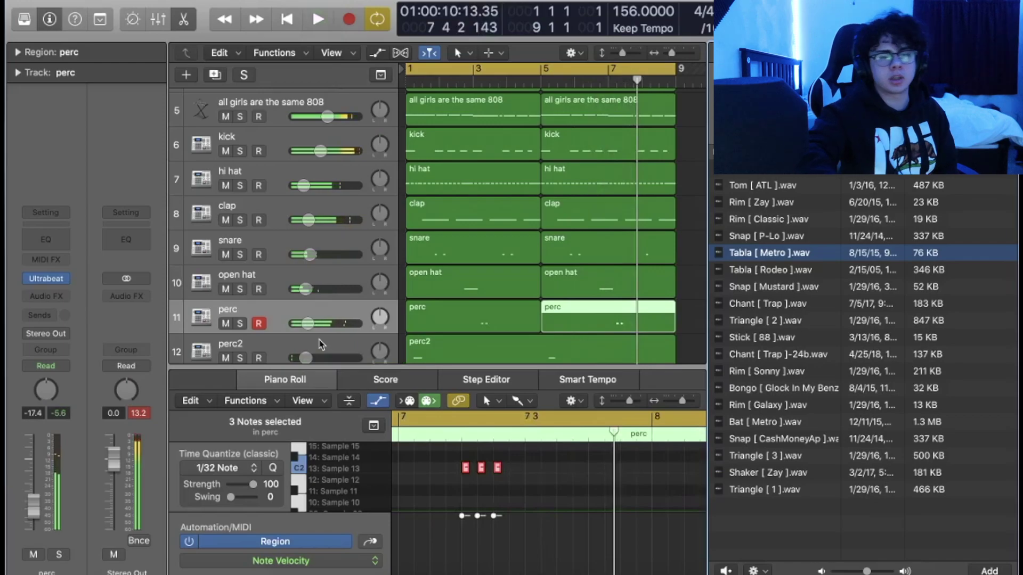
- Enlarge the tracks area and reopen the sample browser
key("f")
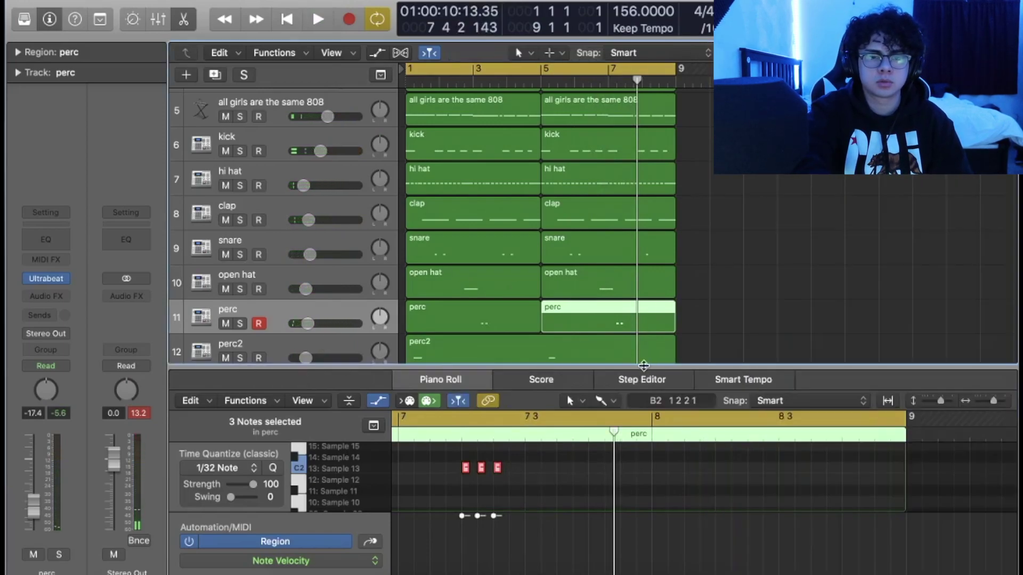
left_click_drag(644, 366, 644, 477)
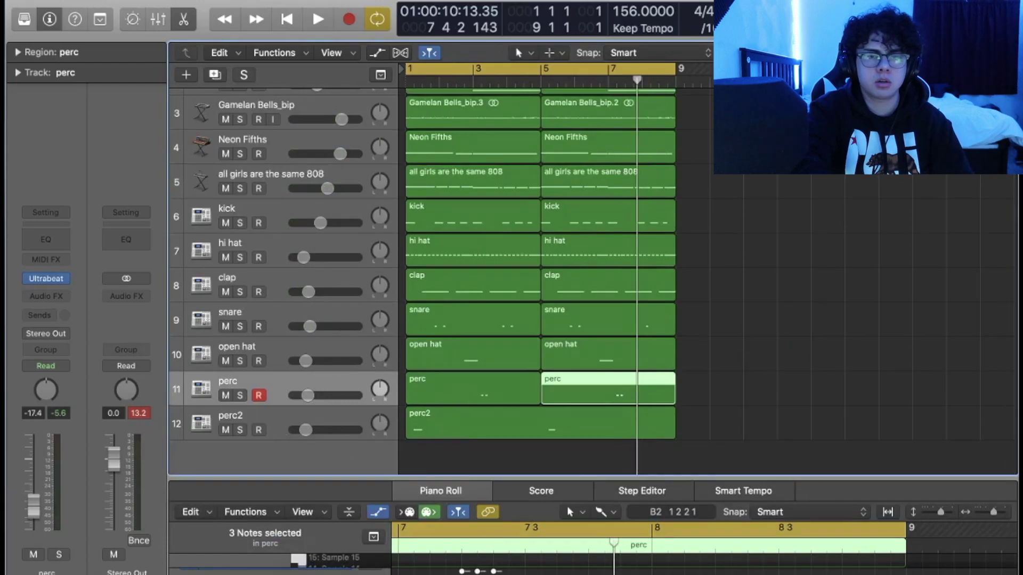
key("f")
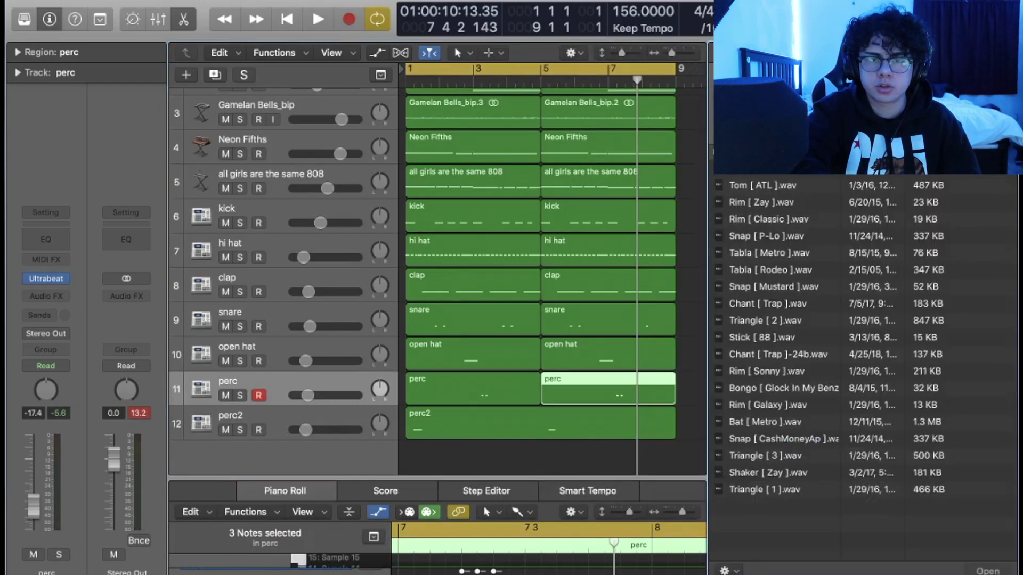
- Add plugg crash.wav from the drum kit's open hats and crashes folder as a track and raise its volume
left_click(771, 268)
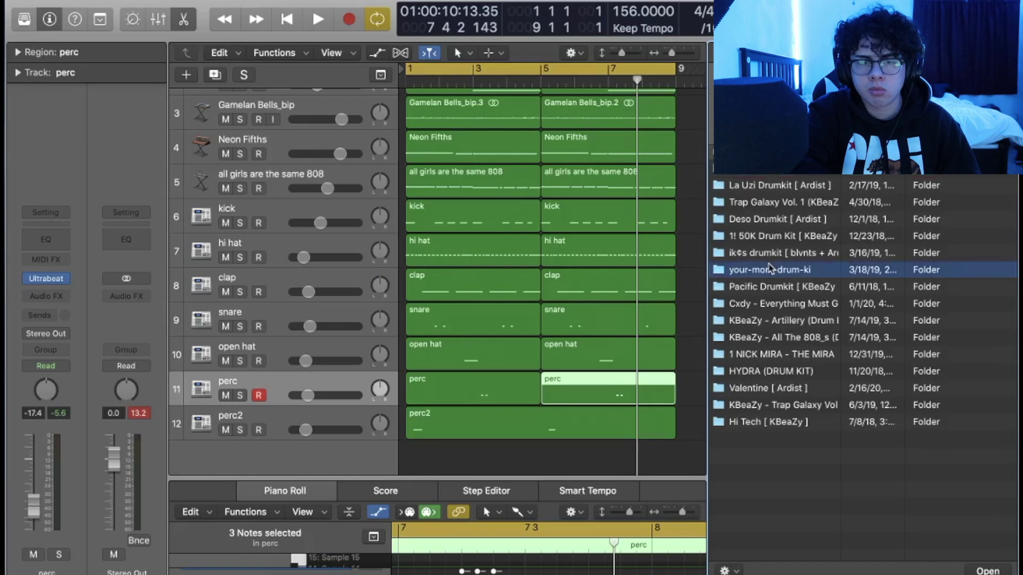
double_click(770, 268)
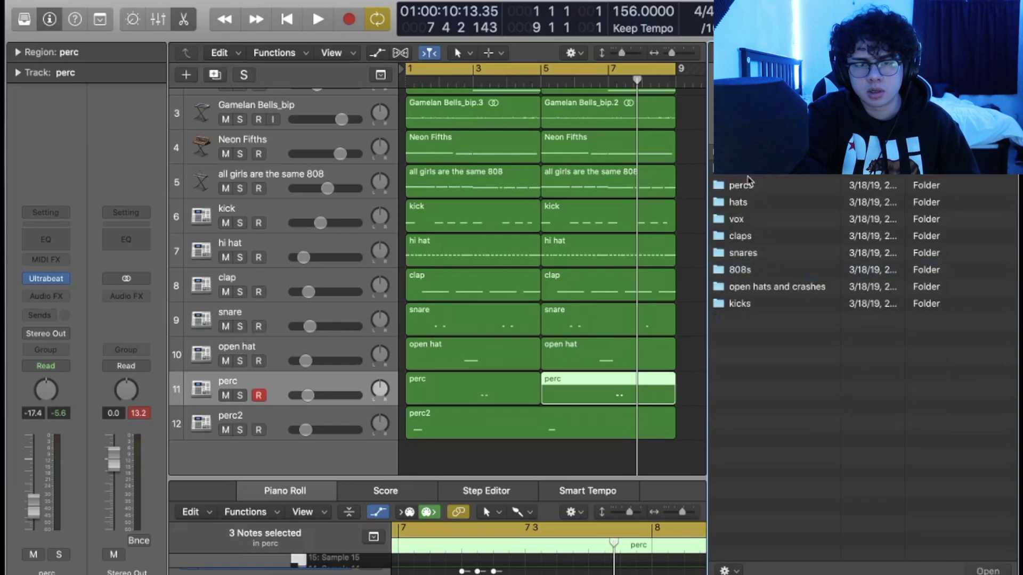
double_click(755, 288)
left_click(756, 272)
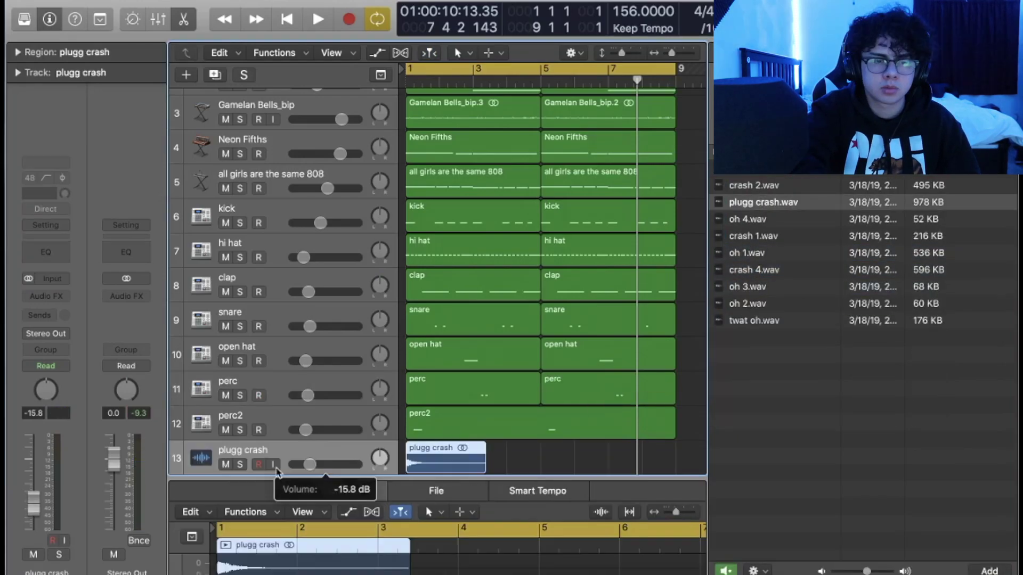
key("space")
left_click_drag(309, 464, 318, 464)
- Select every region in the eight-bar arrangement and repeat them from bar 9, then stop playback
key("f")
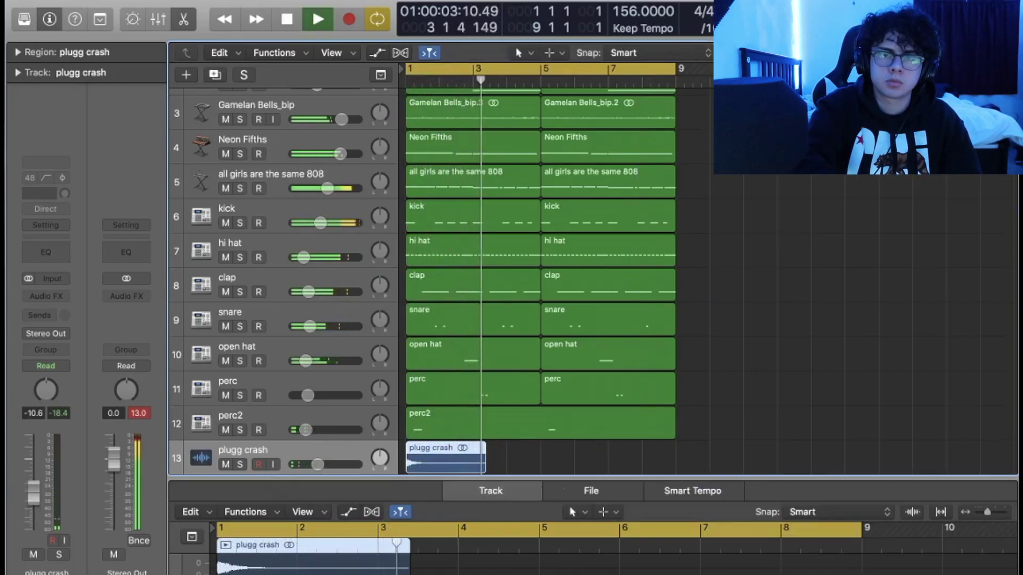
key("e")
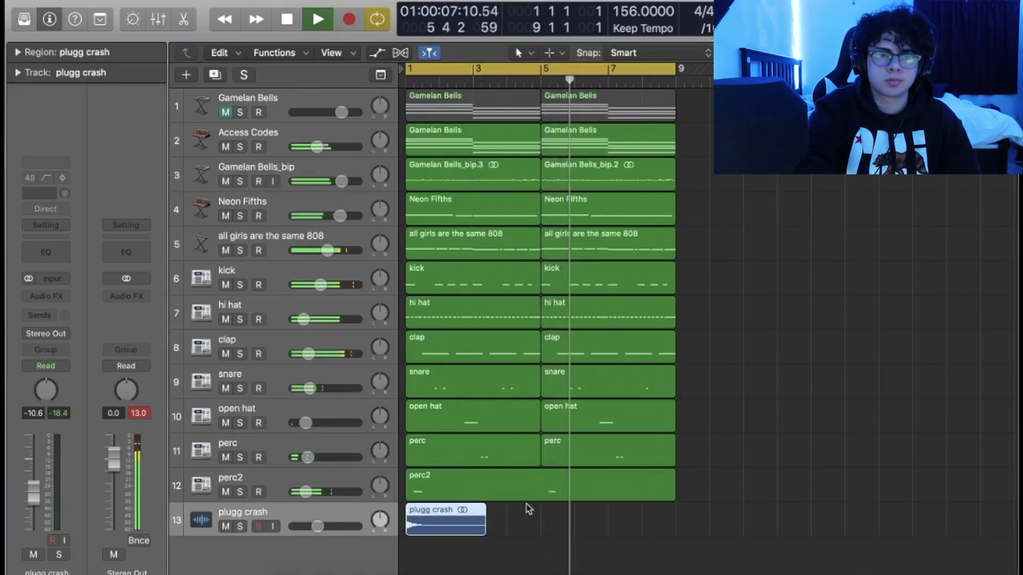
left_click_drag(711, 141, 416, 523)
key("super+r")
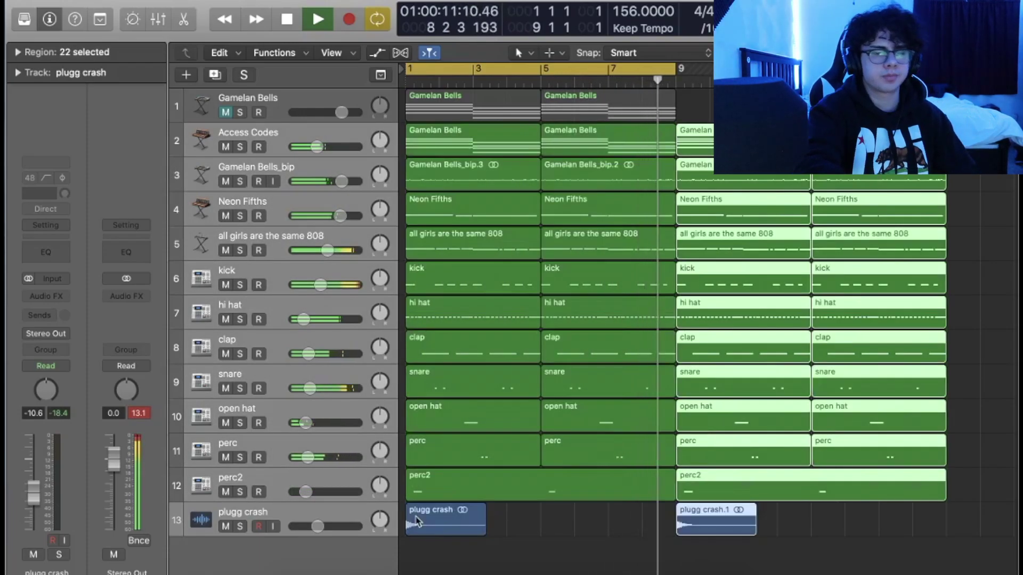
left_click(434, 547)
key("space")
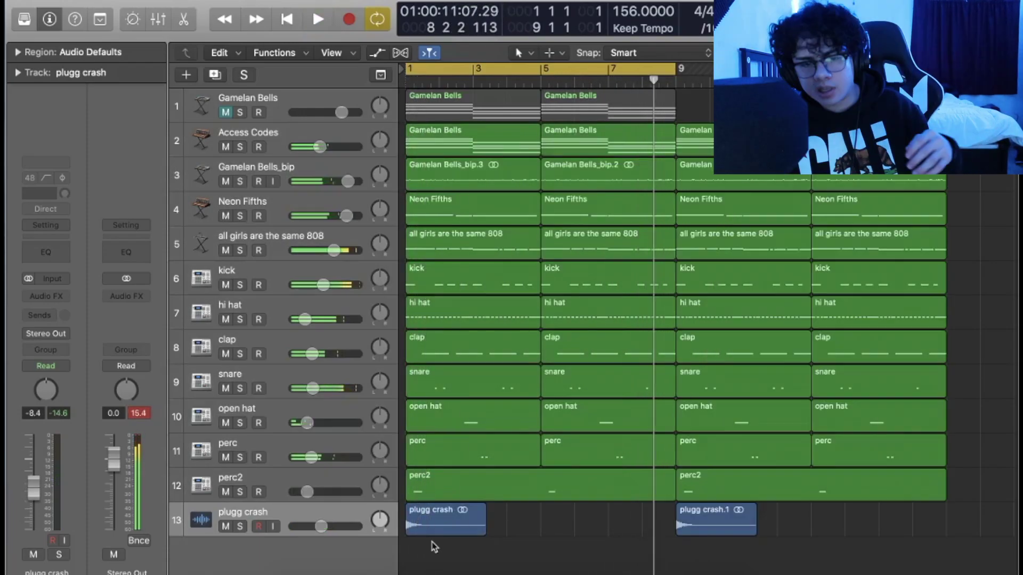